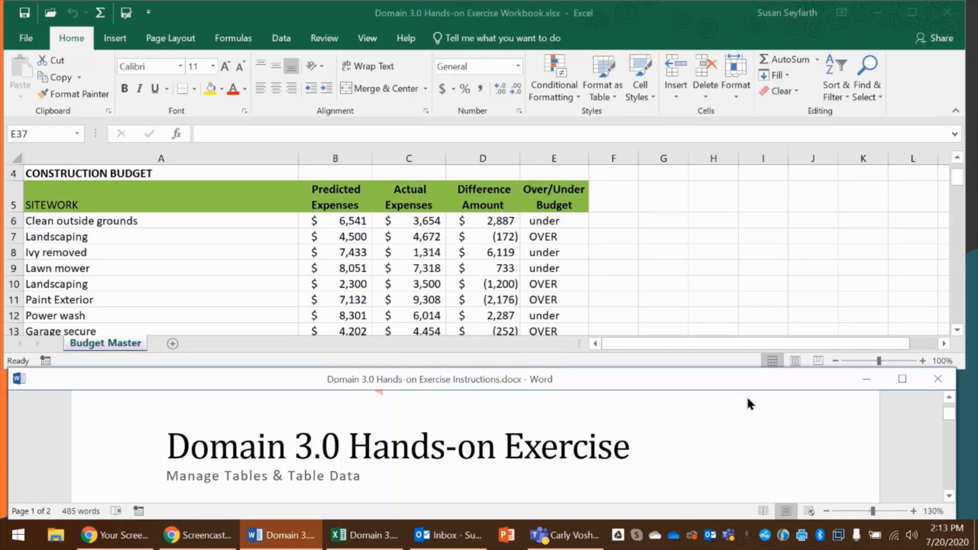
Select the cell range A5:E19 on the Budget Master worksheet, as called for in the exercise instructions
{"action": "scroll", "coordinate": [704, 446], "scroll_direction": "down", "scroll_amount": 2}
{"action": "scroll", "coordinate": [704, 449], "scroll_direction": "down", "scroll_amount": 1}
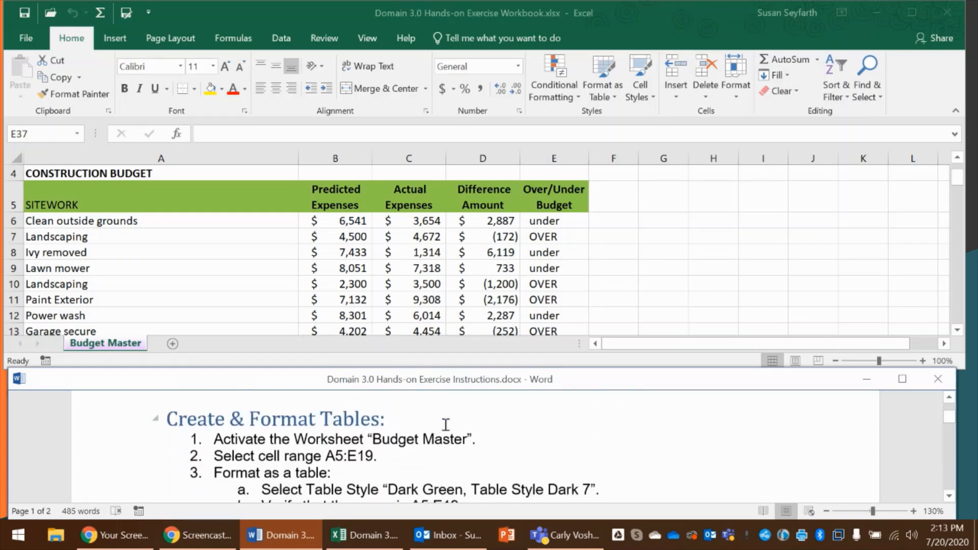
{"action": "left_click", "coordinate": [124, 343]}
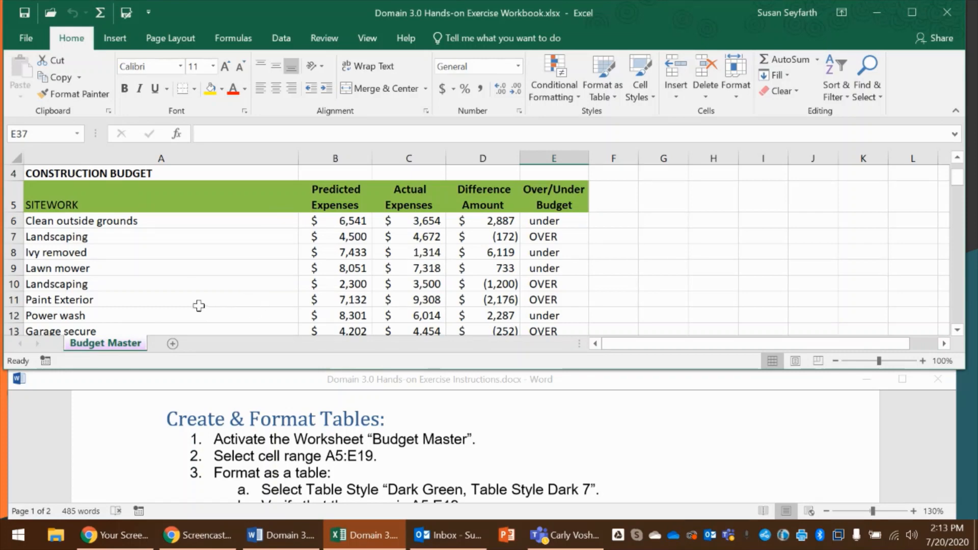
{"action": "left_click", "coordinate": [109, 205]}
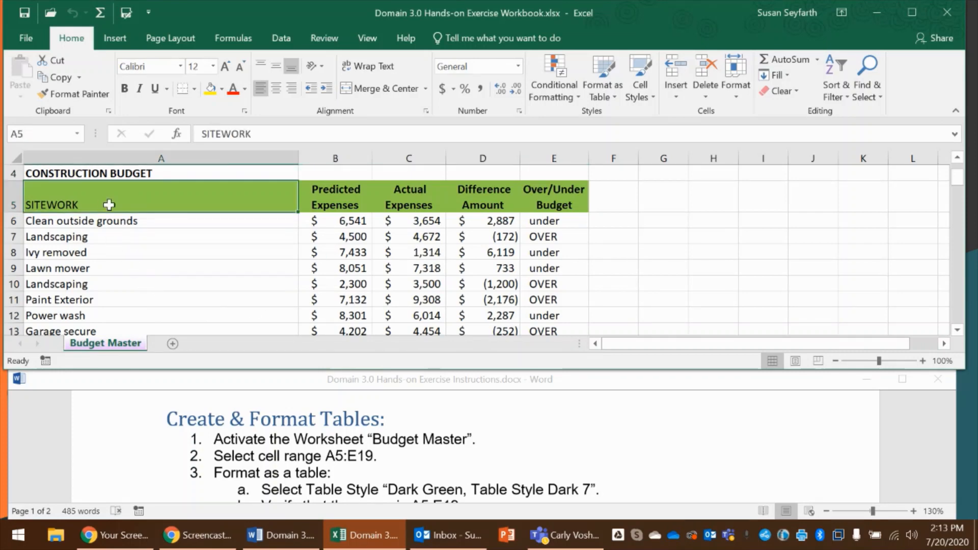
{"action": "scroll", "coordinate": [179, 240], "scroll_direction": "down", "scroll_amount": 4}
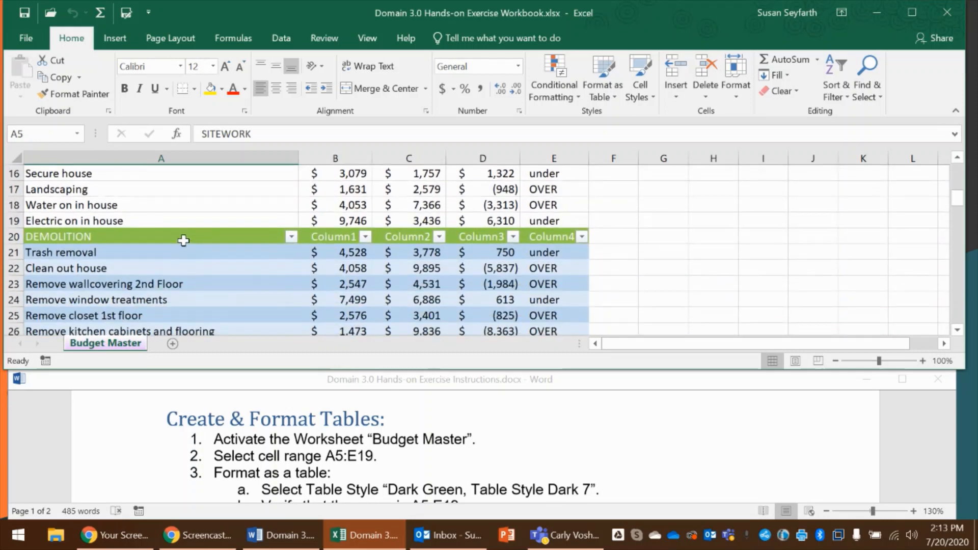
{"action": "left_click", "coordinate": [553, 220], "text": "shift"}
{"action": "scroll", "coordinate": [552, 219], "scroll_direction": "up", "scroll_amount": 3}
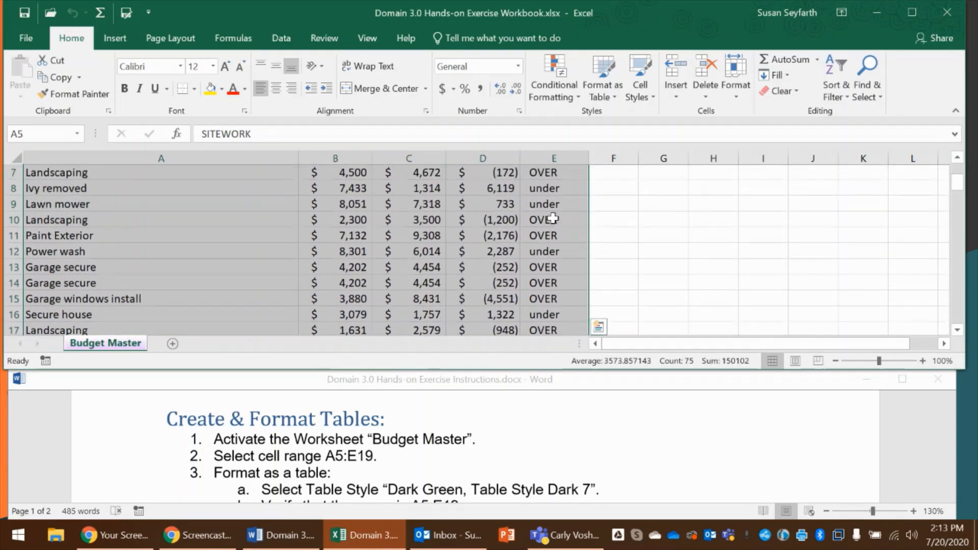
{"action": "scroll", "coordinate": [553, 219], "scroll_direction": "up", "scroll_amount": 1}
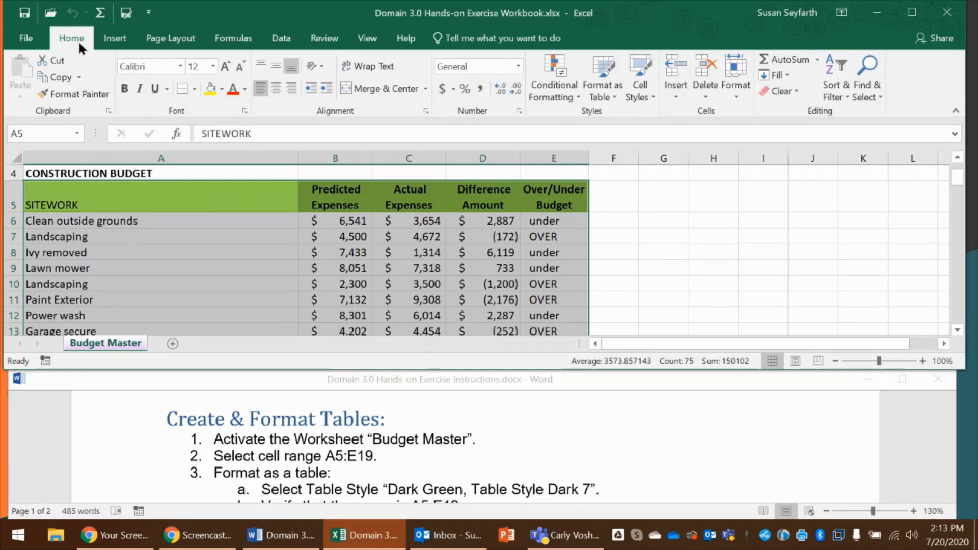
Format the selected range A5:E19 as a table with headers, using the style Dark Green, Table Style Dark 7
{"action": "left_click", "coordinate": [604, 98]}
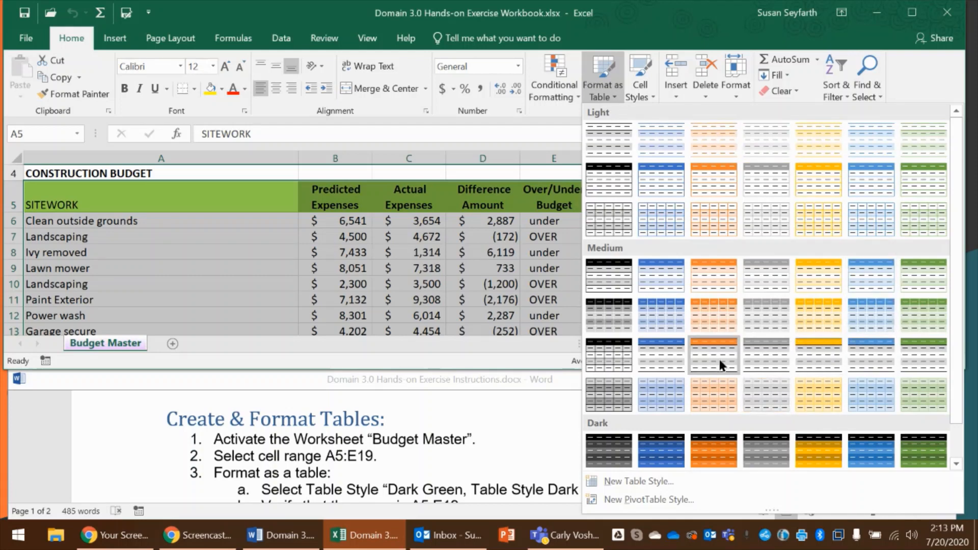
{"action": "scroll", "coordinate": [454, 443], "scroll_direction": "down", "scroll_amount": 1}
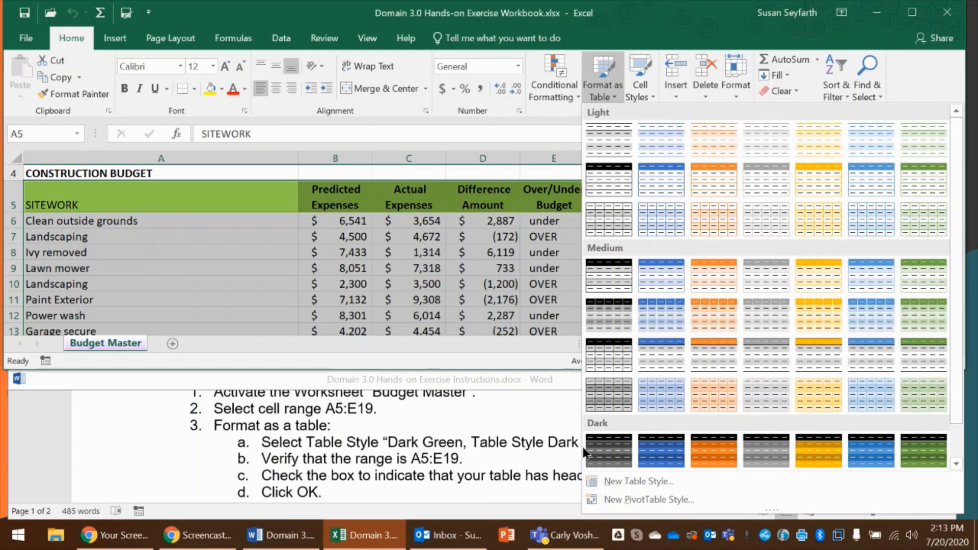
{"action": "left_click", "coordinate": [544, 417]}
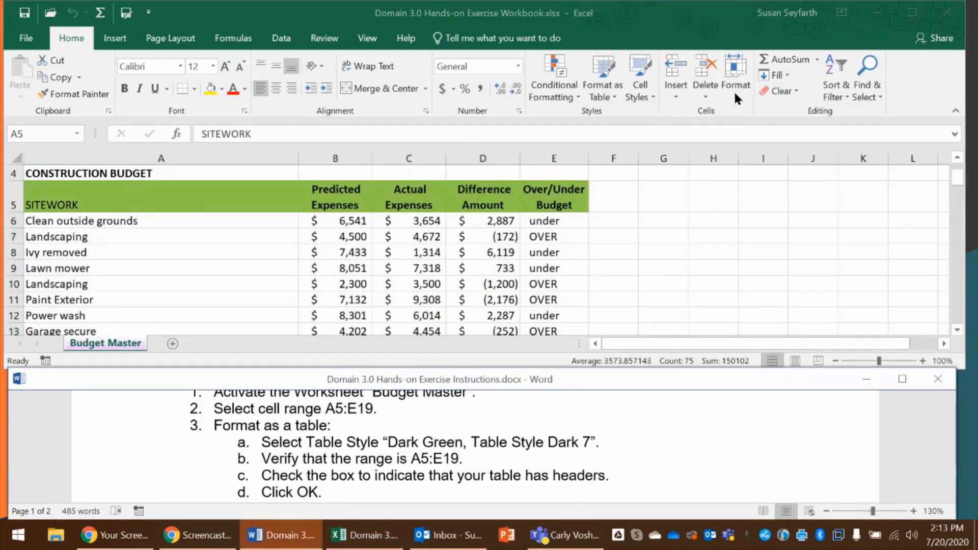
{"action": "left_click", "coordinate": [606, 90]}
{"action": "left_click", "coordinate": [606, 89]}
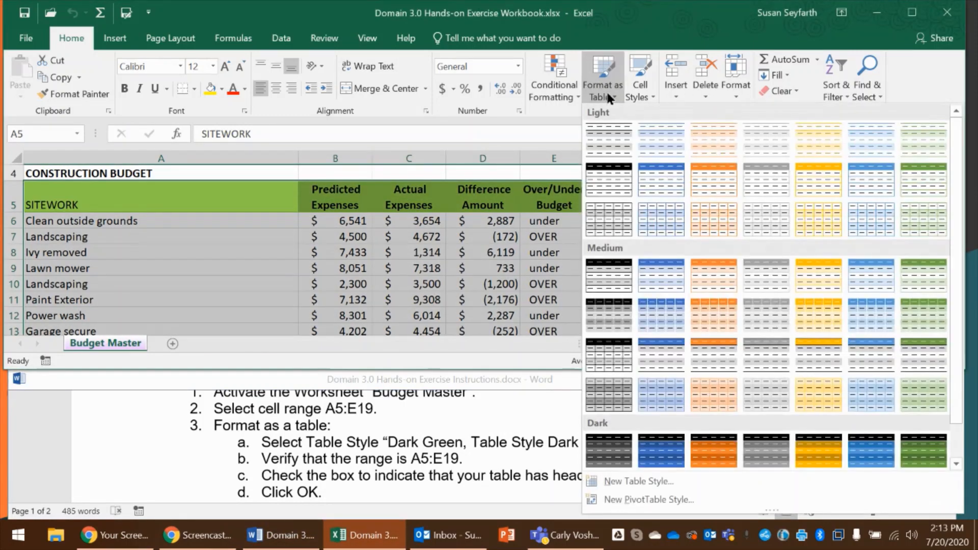
{"action": "left_click", "coordinate": [925, 446]}
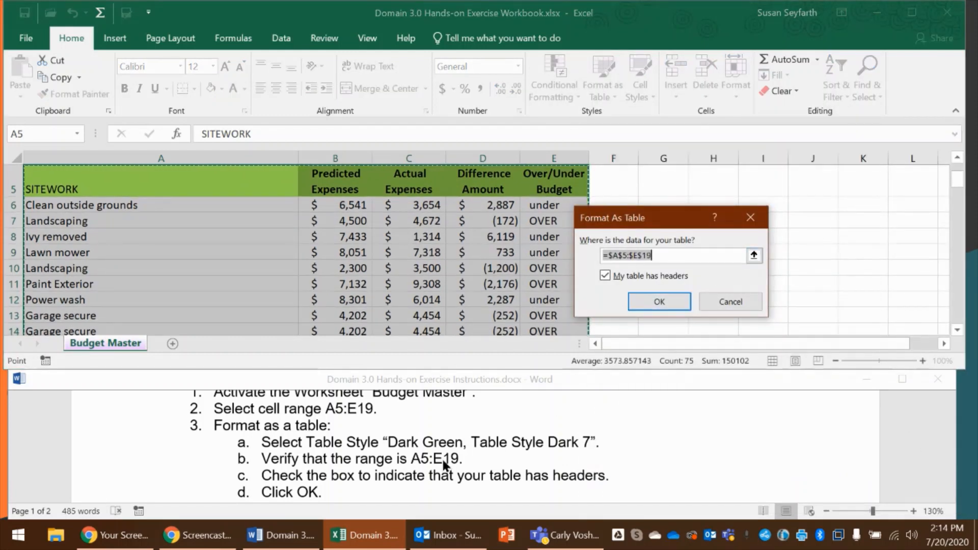
{"action": "scroll", "coordinate": [443, 464], "scroll_direction": "down", "scroll_amount": 1}
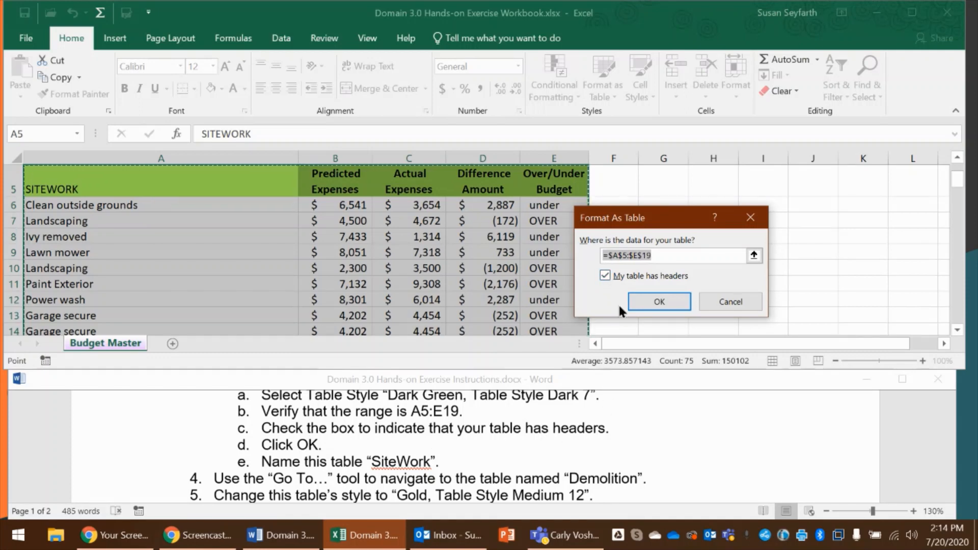
{"action": "left_click", "coordinate": [653, 305]}
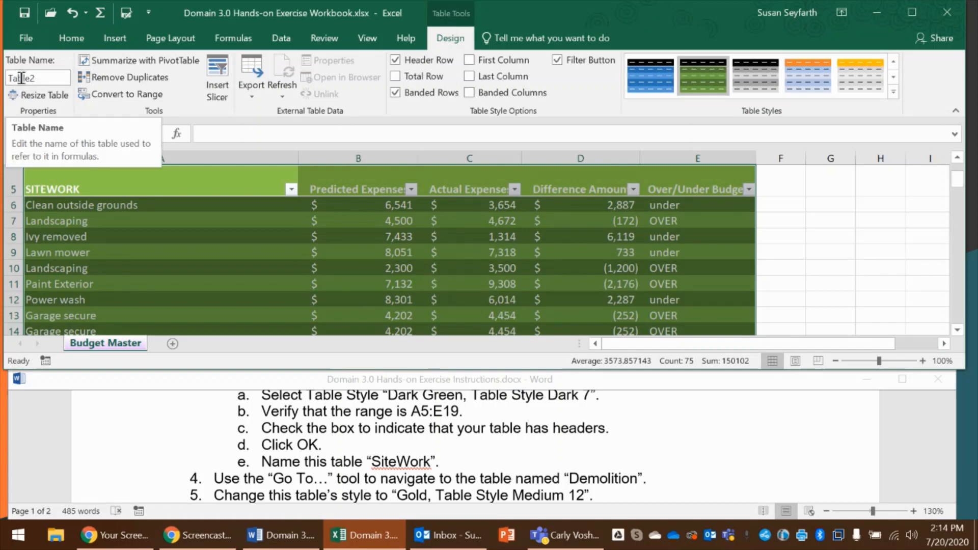
Name the new sitework table SiteWork
{"action": "left_click", "coordinate": [41, 80]}
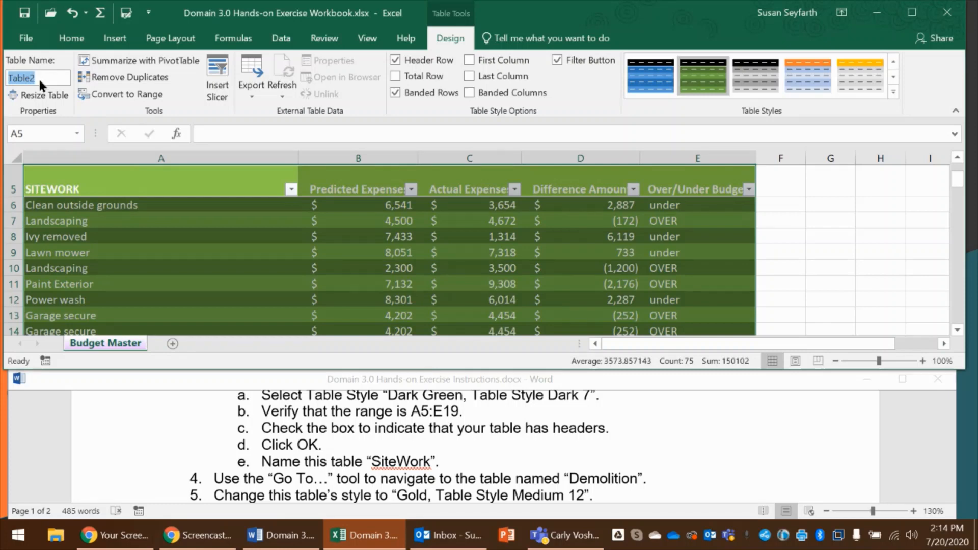
{"action": "type", "text": "SiteWork"}
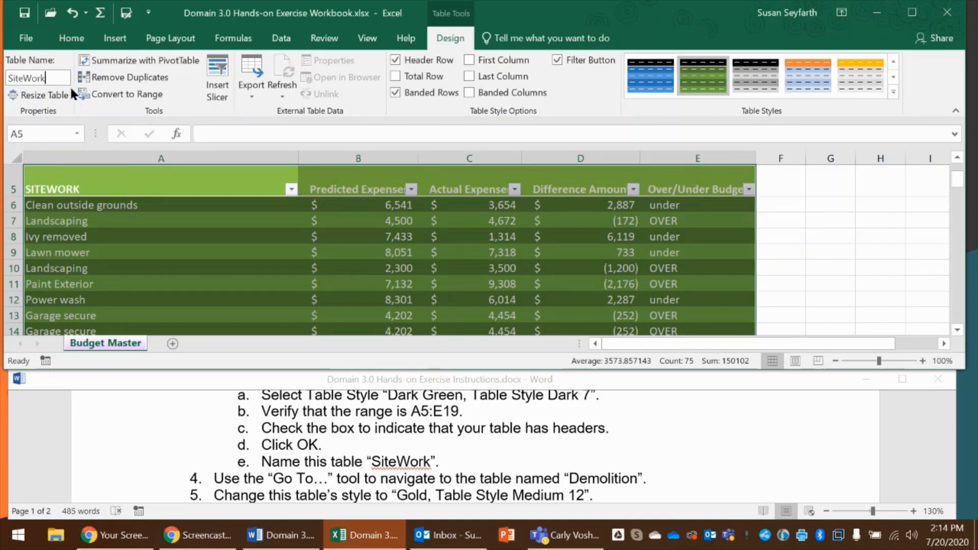
{"action": "key", "text": "Return"}
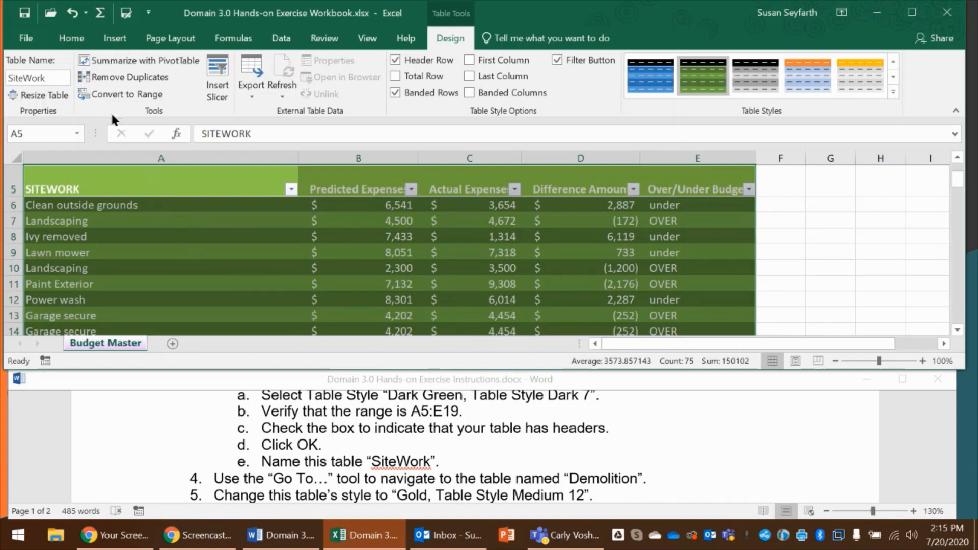
Use the Go To tool to navigate to the table named Demolition
{"action": "left_click", "coordinate": [76, 38]}
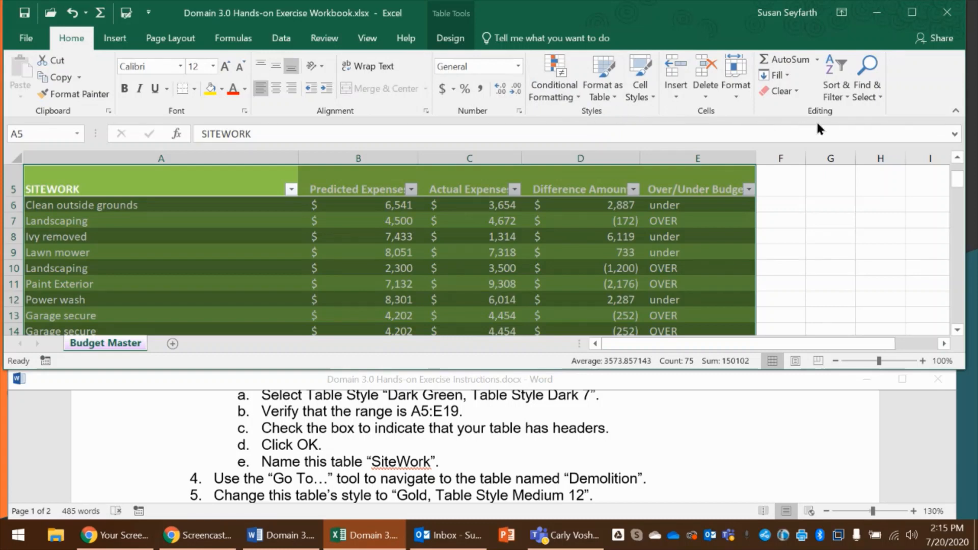
{"action": "left_click", "coordinate": [880, 94]}
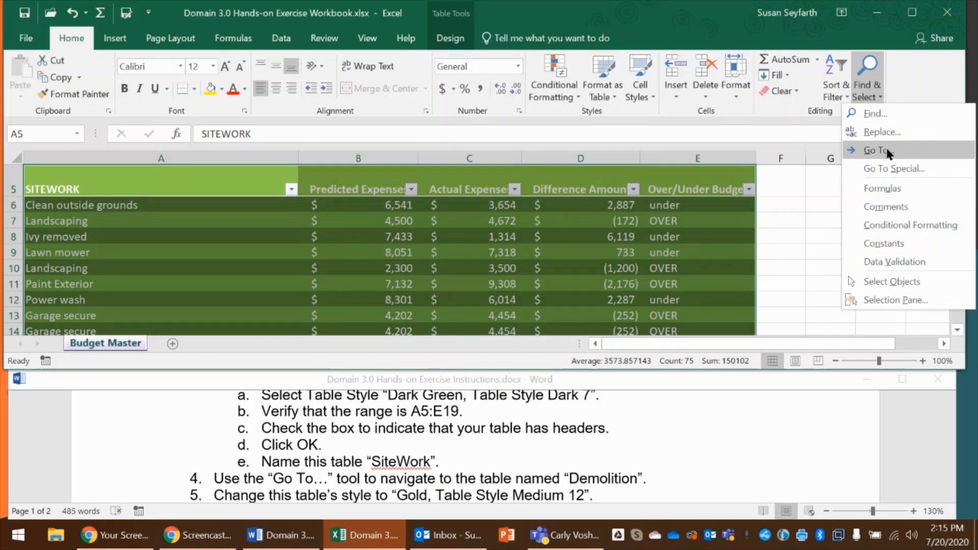
{"action": "left_click", "coordinate": [889, 152]}
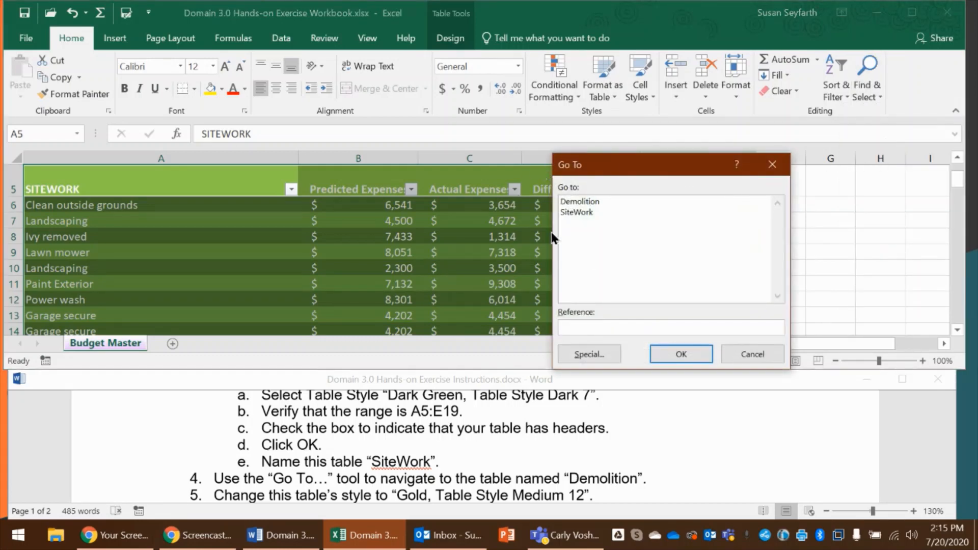
{"action": "left_click", "coordinate": [579, 201]}
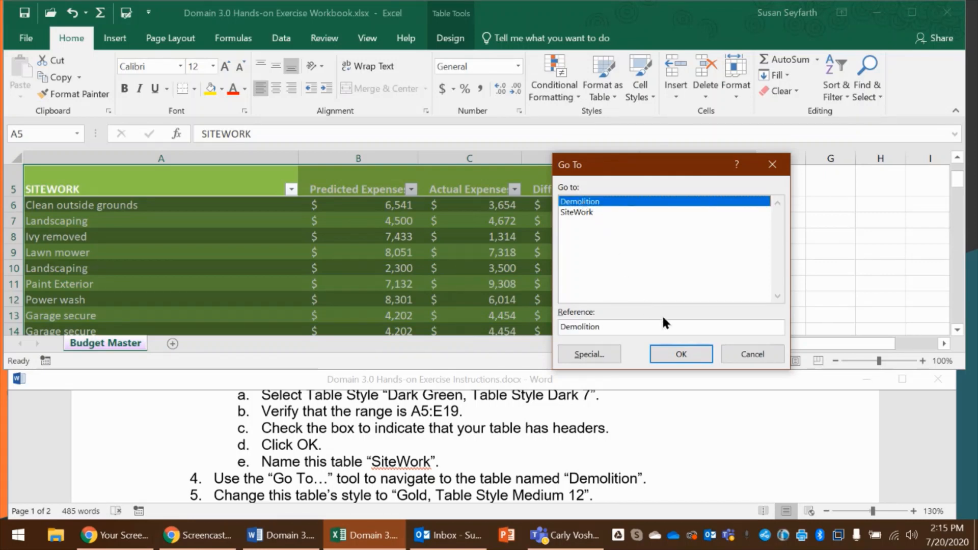
{"action": "left_click", "coordinate": [692, 357]}
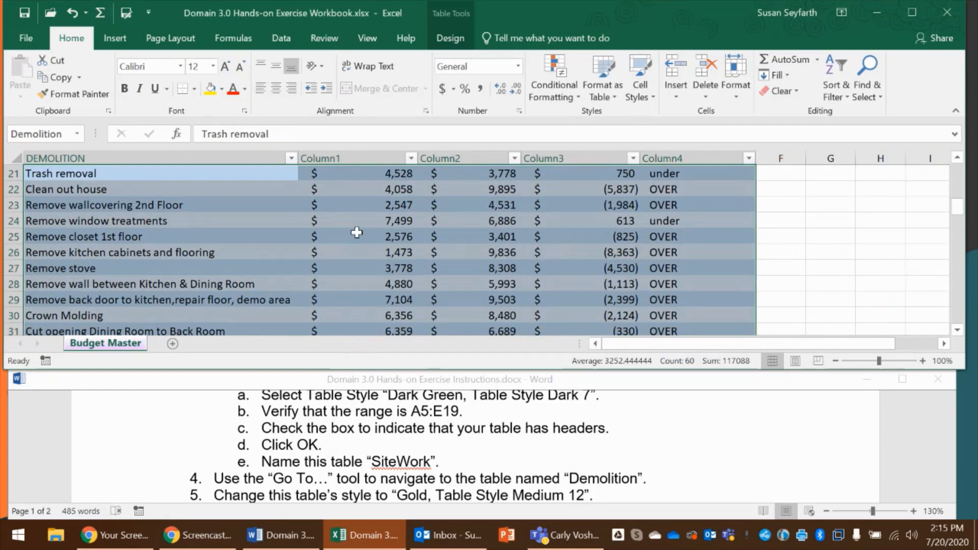
Change the Demolition table's style to Gold, Table Style Medium 12, and check the formatting across its rows
{"action": "scroll", "coordinate": [382, 445], "scroll_direction": "down", "scroll_amount": 1}
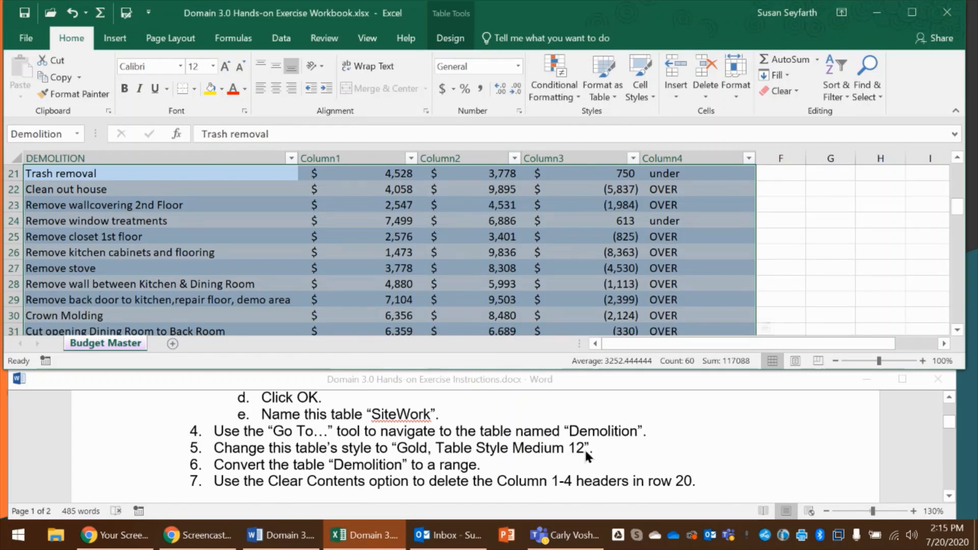
{"action": "left_click", "coordinate": [450, 38]}
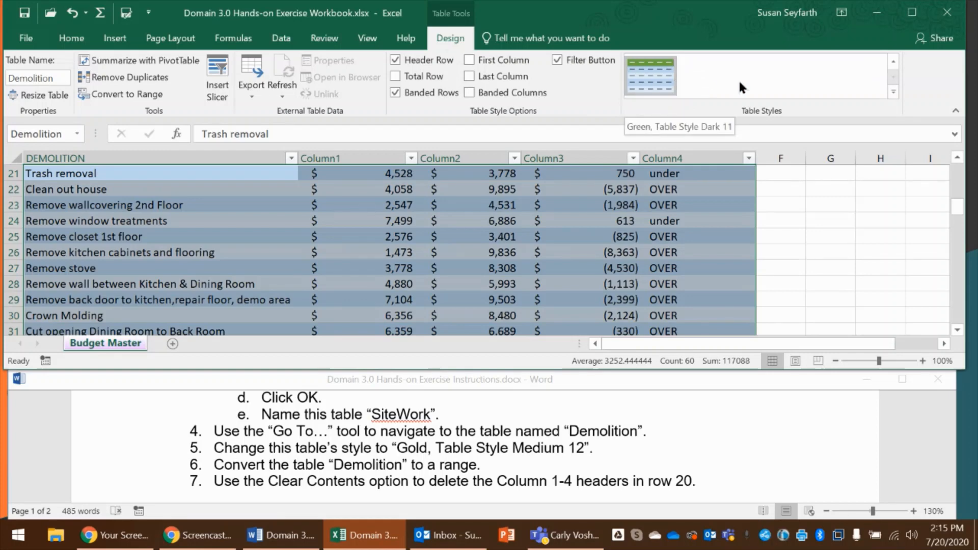
{"action": "key", "text": "ctrl"}
{"action": "left_click", "coordinate": [892, 92]}
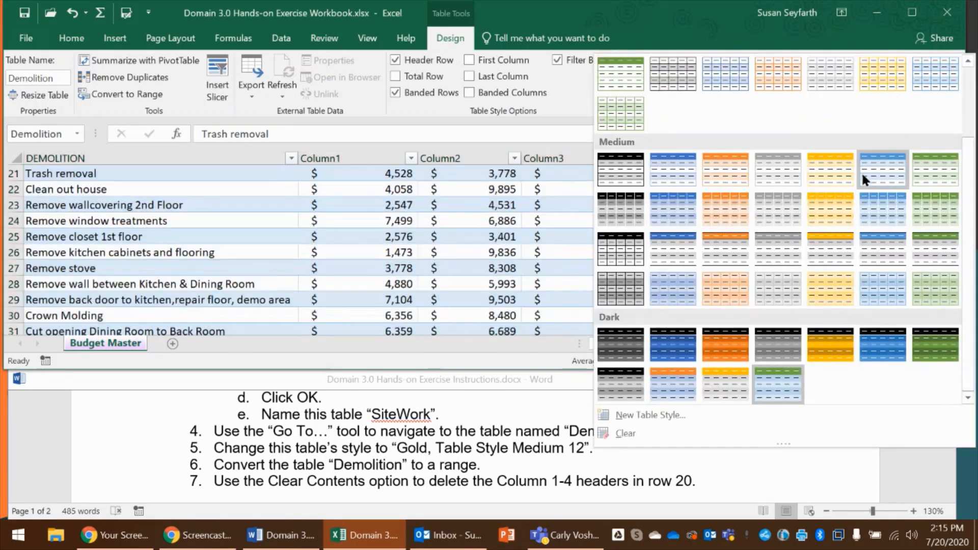
{"action": "left_click", "coordinate": [821, 210]}
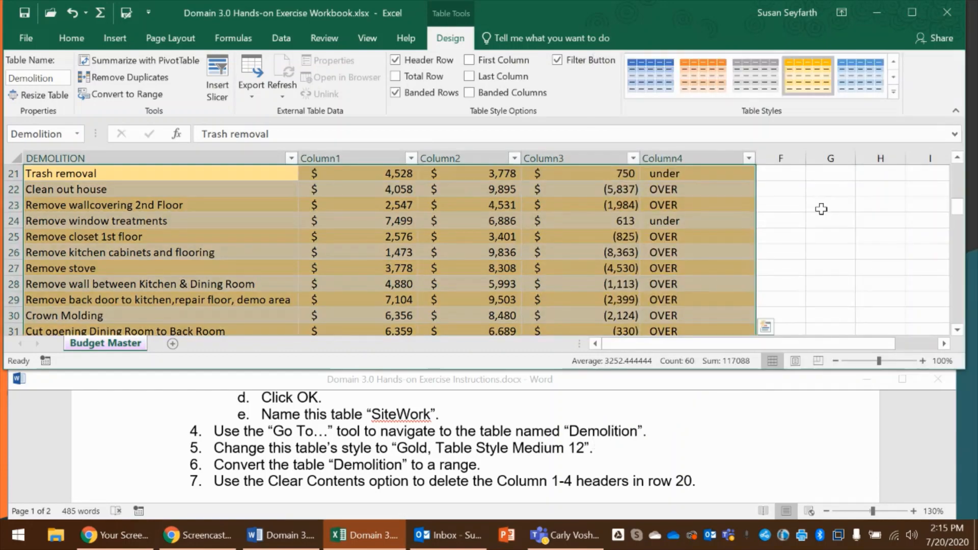
{"action": "left_click", "coordinate": [609, 216]}
{"action": "scroll", "coordinate": [564, 227], "scroll_direction": "up", "scroll_amount": 1}
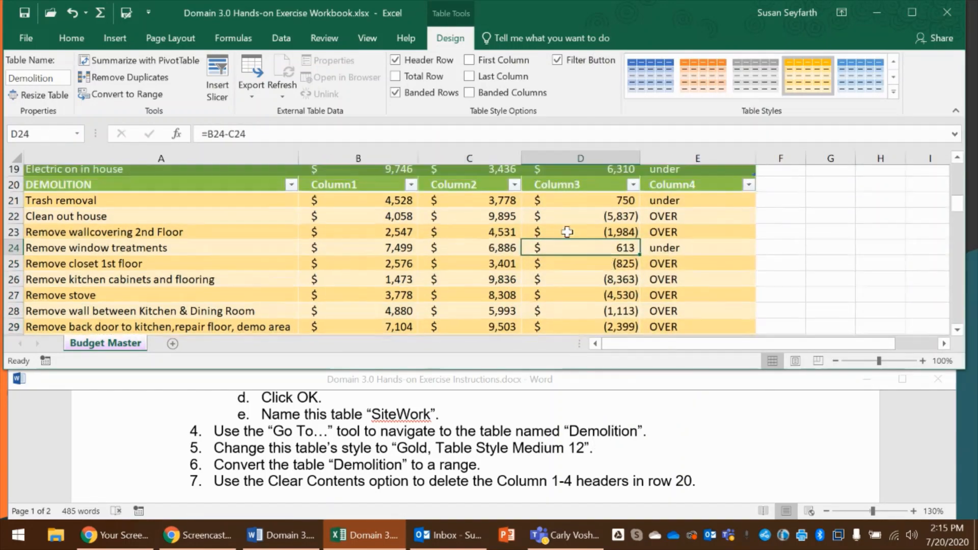
{"action": "scroll", "coordinate": [560, 225], "scroll_direction": "down", "scroll_amount": 2}
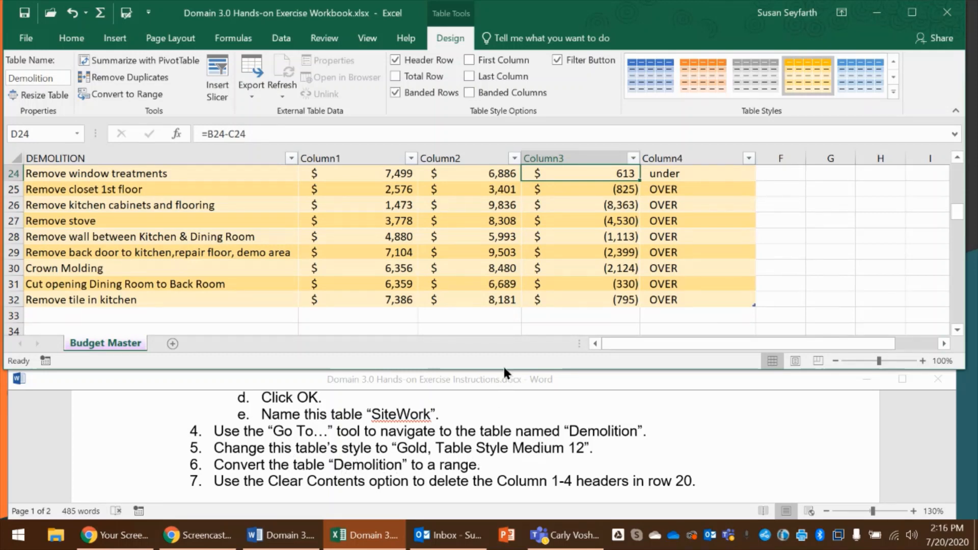
Convert the Demolition table to a normal range
{"action": "left_click", "coordinate": [384, 221]}
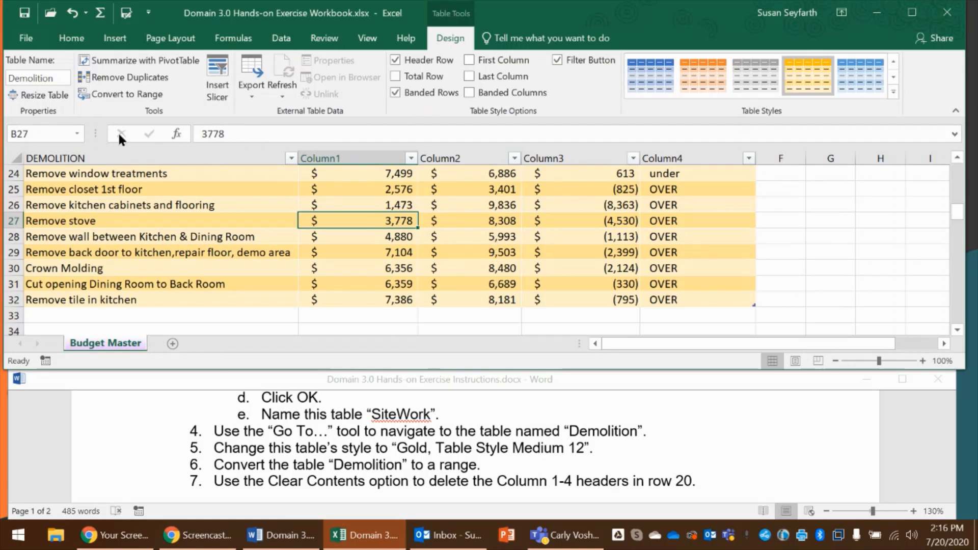
{"action": "left_click", "coordinate": [124, 96]}
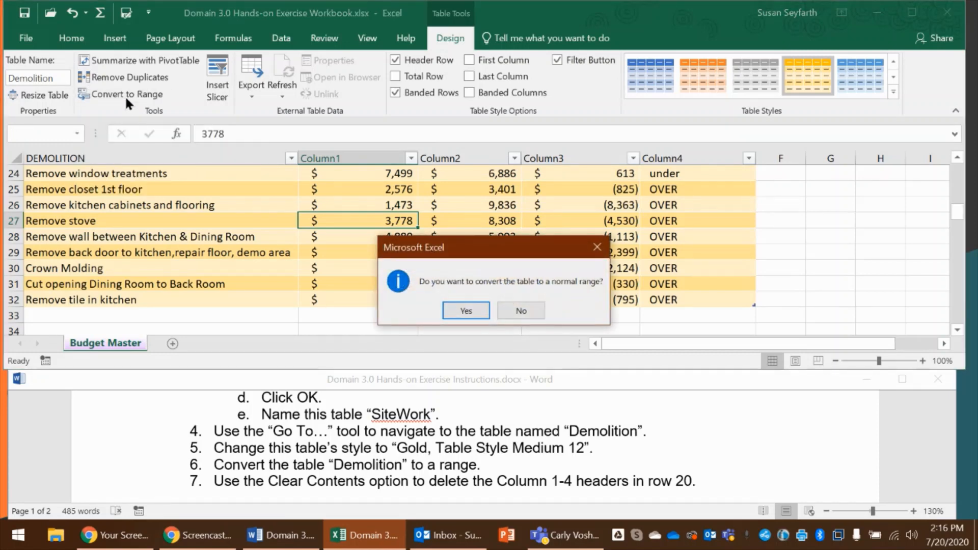
{"action": "left_click", "coordinate": [478, 309]}
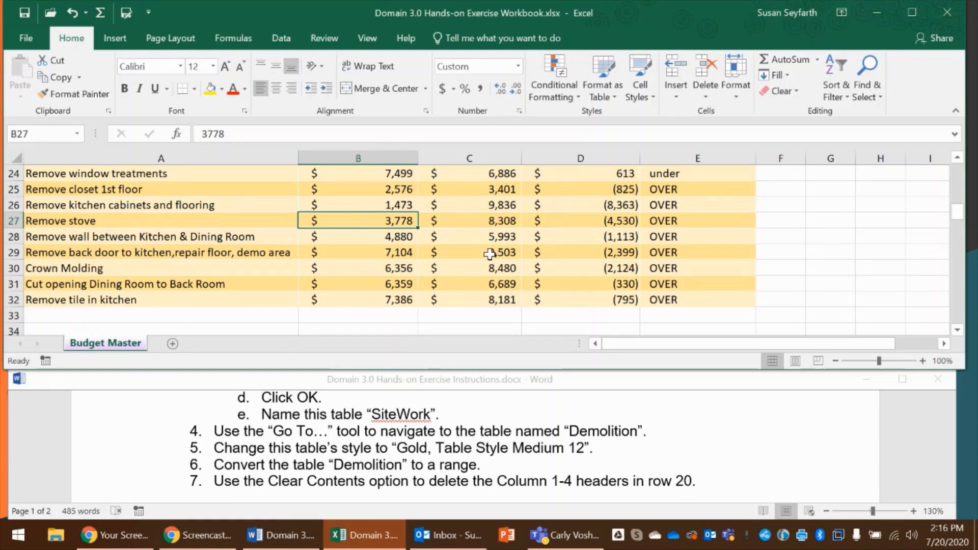
{"action": "scroll", "coordinate": [489, 253], "scroll_direction": "up", "scroll_amount": 2}
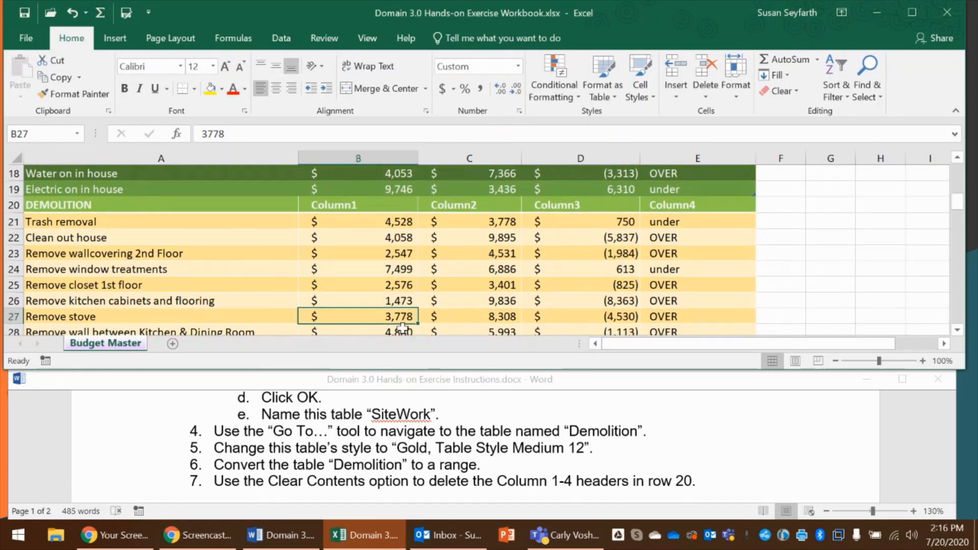
Clear only the contents of the Column1 to Column4 header cells B20:E20 in the DEMOLITION row
{"action": "scroll", "coordinate": [393, 464], "scroll_direction": "down", "scroll_amount": 1}
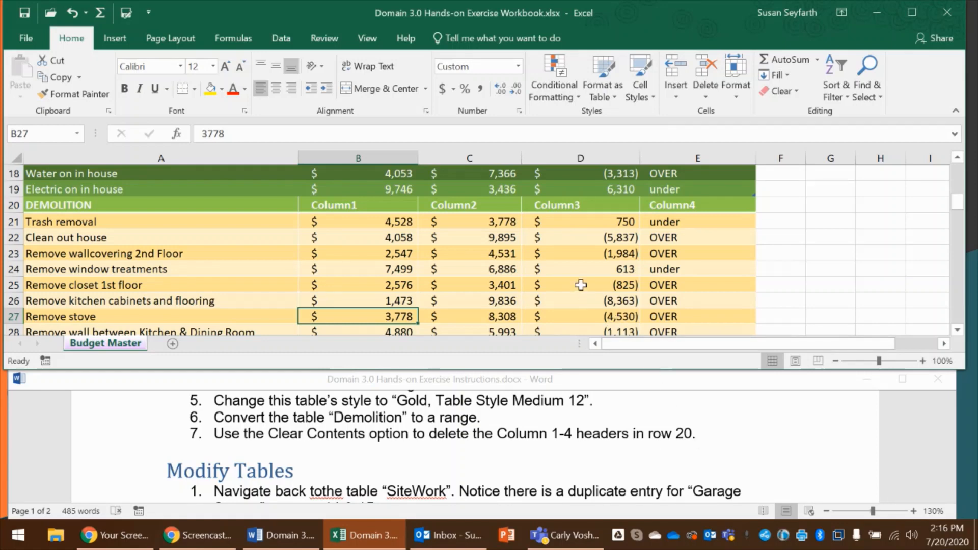
{"action": "scroll", "coordinate": [581, 285], "scroll_direction": "up", "scroll_amount": 1}
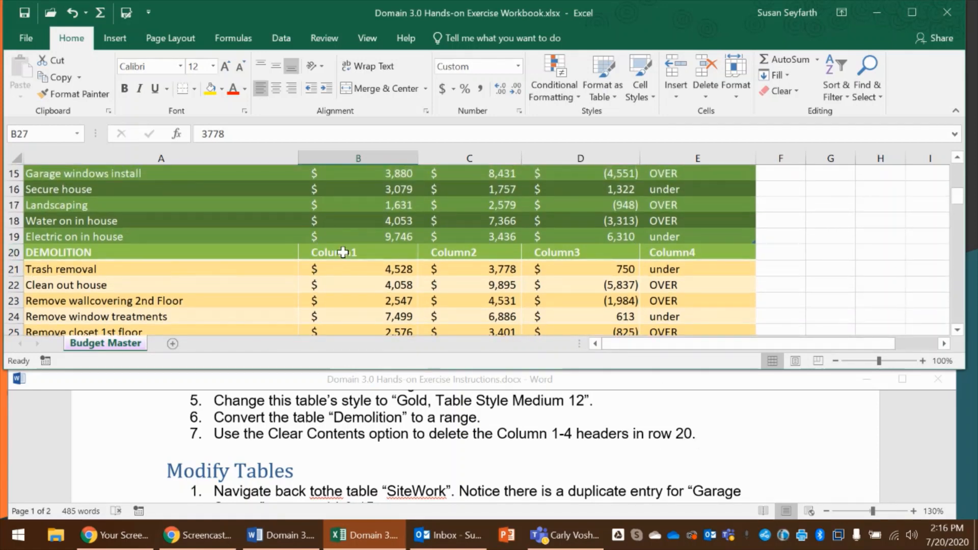
{"action": "left_click_drag", "start_coordinate": [342, 252], "coordinate": [676, 250]}
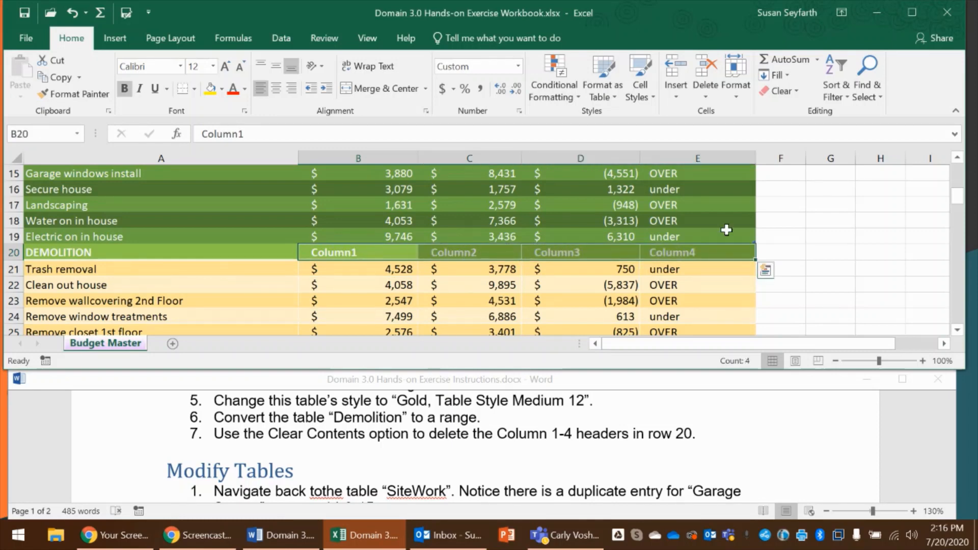
{"action": "left_click", "coordinate": [791, 92]}
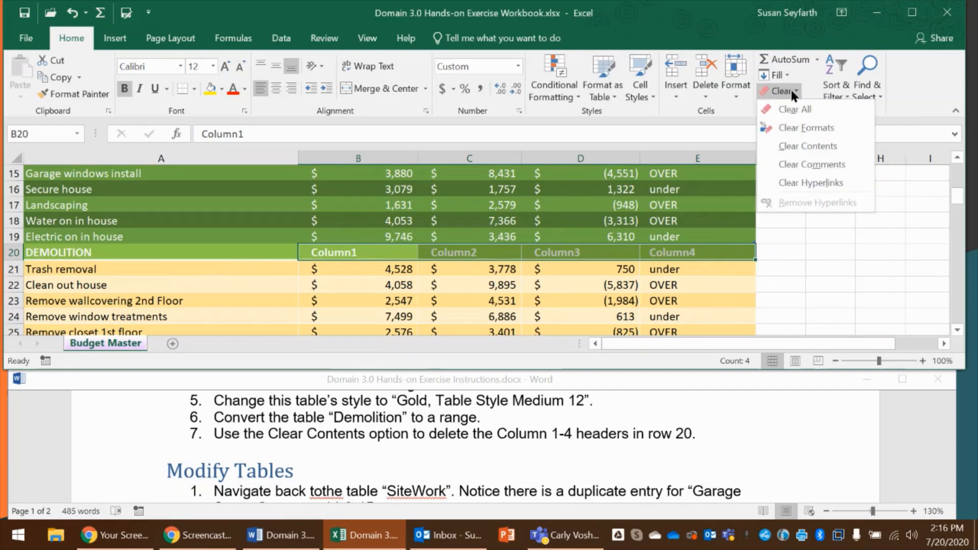
{"action": "left_click", "coordinate": [817, 147]}
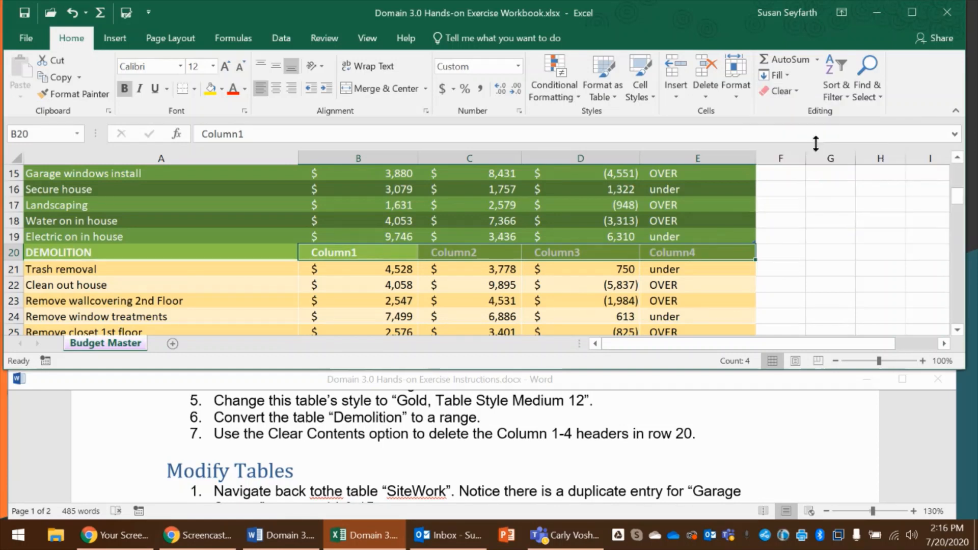
{"action": "left_click", "coordinate": [483, 282]}
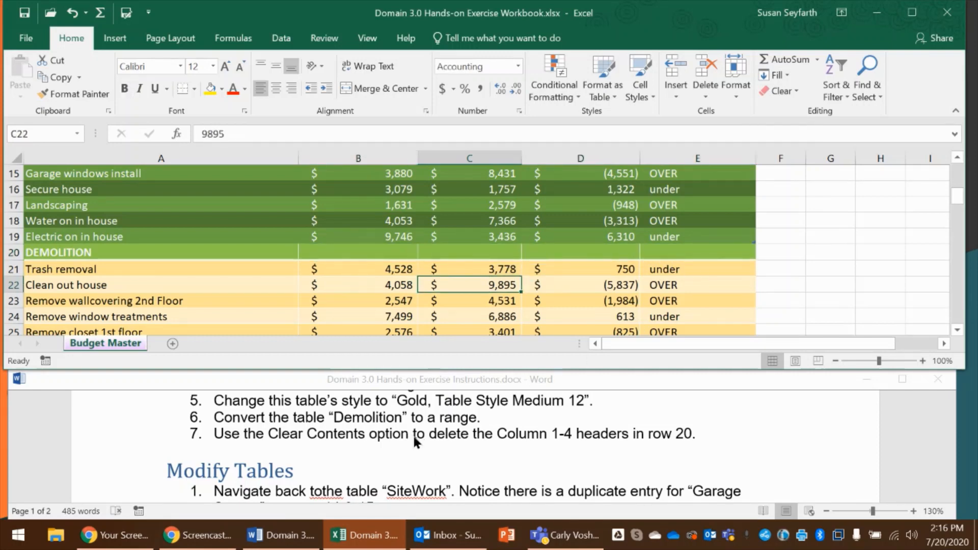
Read the first Modify Tables instruction in the Word document and return to the SiteWork table in the Excel workbook
{"action": "scroll", "coordinate": [413, 438], "scroll_direction": "down", "scroll_amount": 1}
{"action": "scroll", "coordinate": [413, 435], "scroll_direction": "up", "scroll_amount": 6}
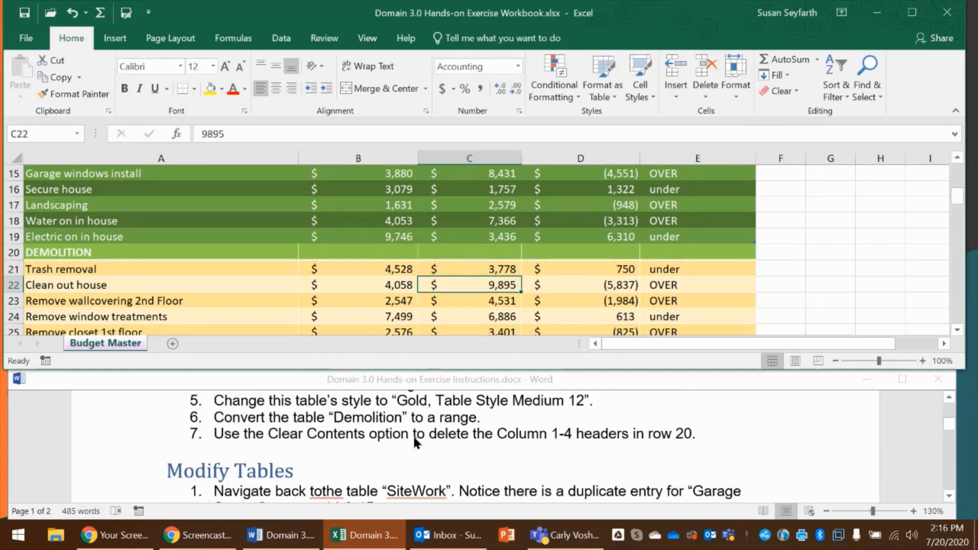
{"action": "scroll", "coordinate": [411, 435], "scroll_direction": "down", "scroll_amount": 2}
{"action": "scroll", "coordinate": [411, 439], "scroll_direction": "down", "scroll_amount": 5}
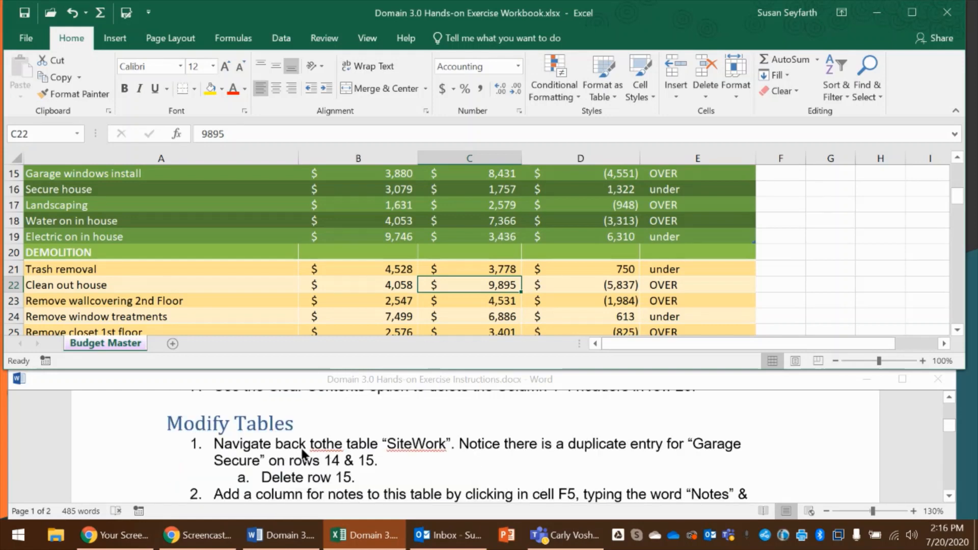
{"action": "left_click", "coordinate": [327, 447]}
{"action": "scroll", "coordinate": [294, 236], "scroll_direction": "up", "scroll_amount": 3}
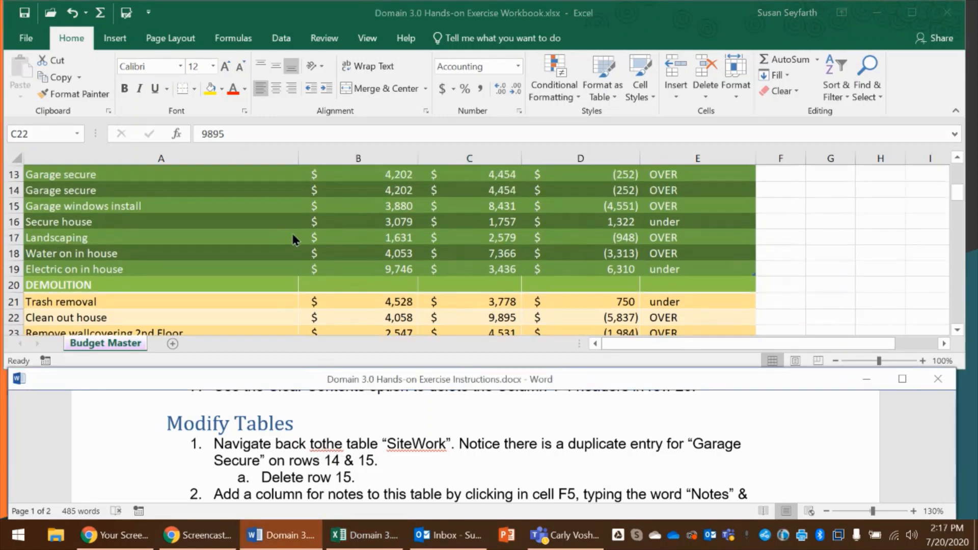
{"action": "scroll", "coordinate": [381, 292], "scroll_direction": "up", "scroll_amount": 1}
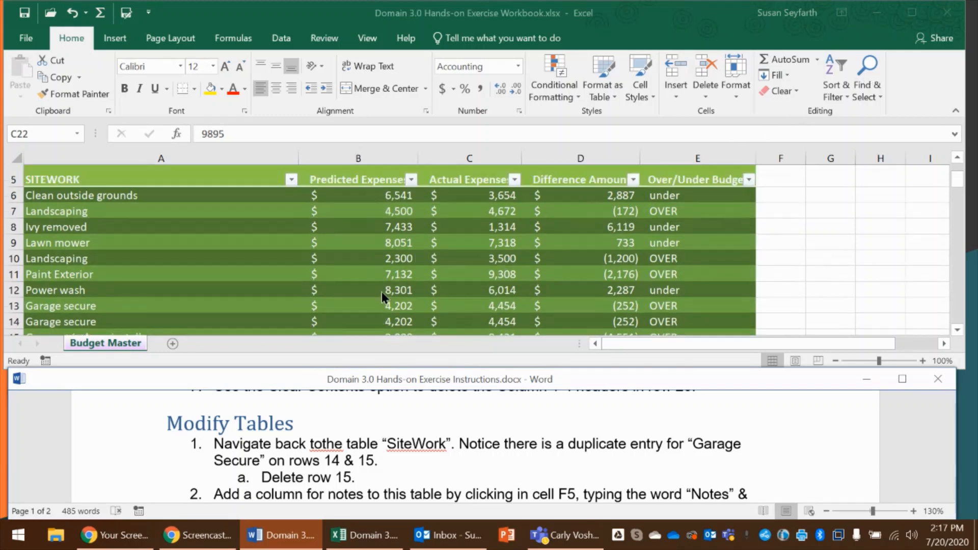
{"action": "left_click", "coordinate": [249, 289]}
{"action": "scroll", "coordinate": [247, 280], "scroll_direction": "down", "scroll_amount": 4}
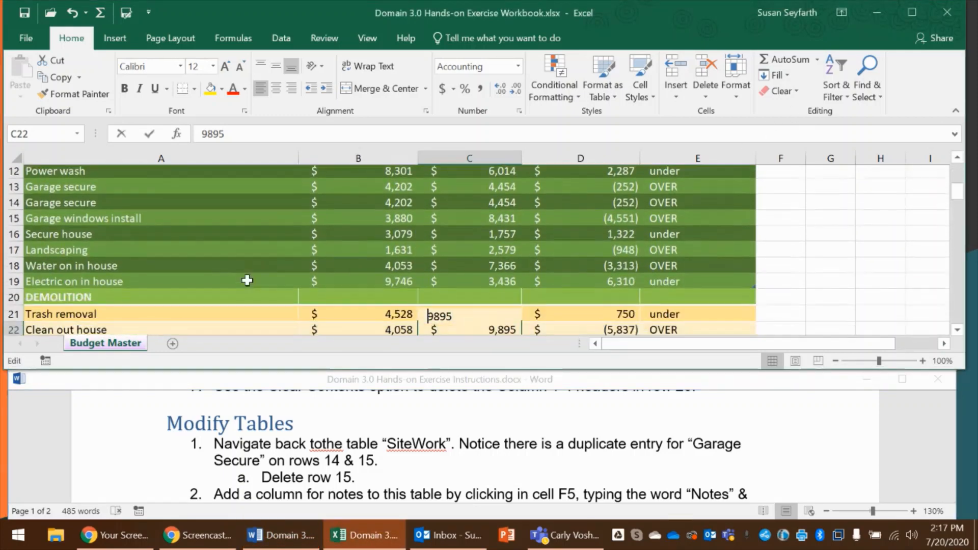
{"action": "left_click", "coordinate": [248, 219]}
{"action": "scroll", "coordinate": [248, 216], "scroll_direction": "up", "scroll_amount": 3}
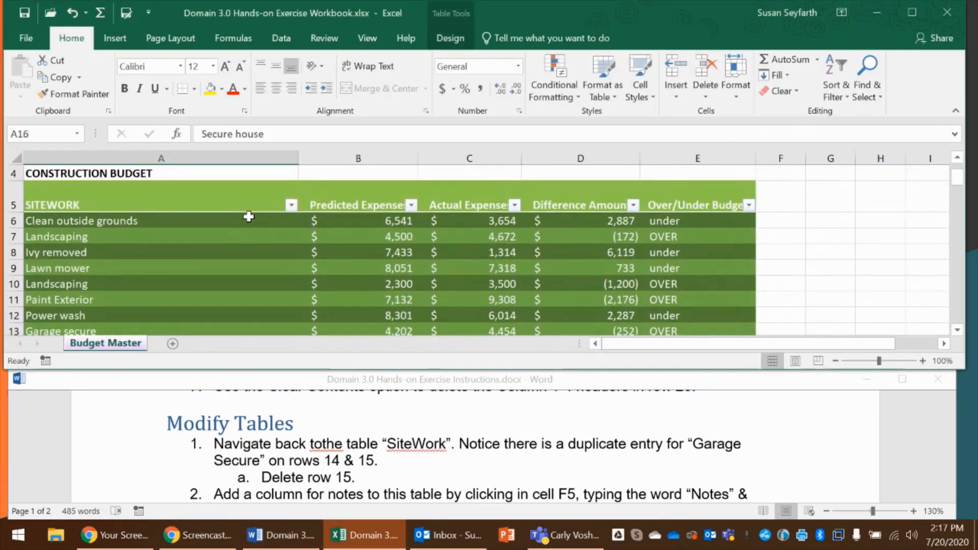
{"action": "left_click", "coordinate": [264, 278]}
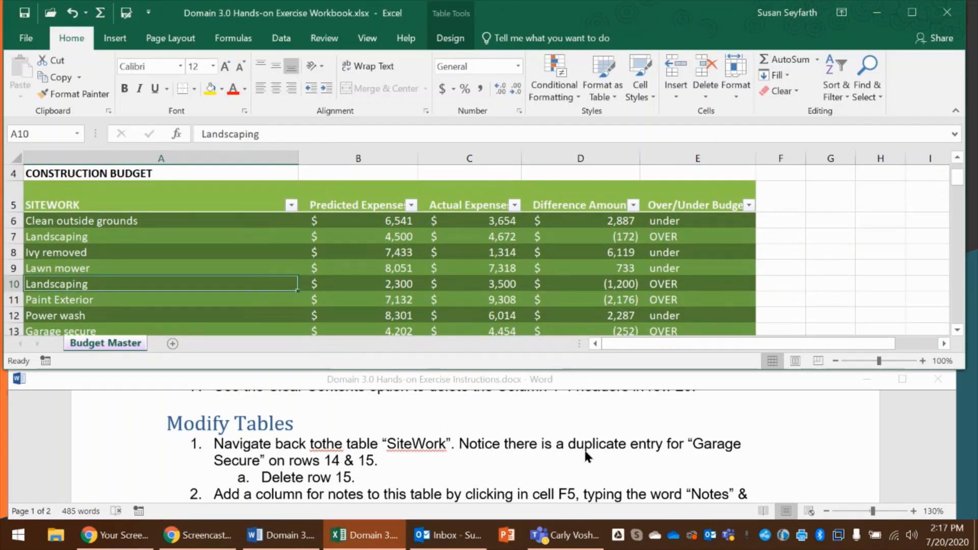
Delete the duplicate Garage secure entry in row 14 of the SiteWork table
{"action": "scroll", "coordinate": [54, 305], "scroll_direction": "down", "scroll_amount": 1}
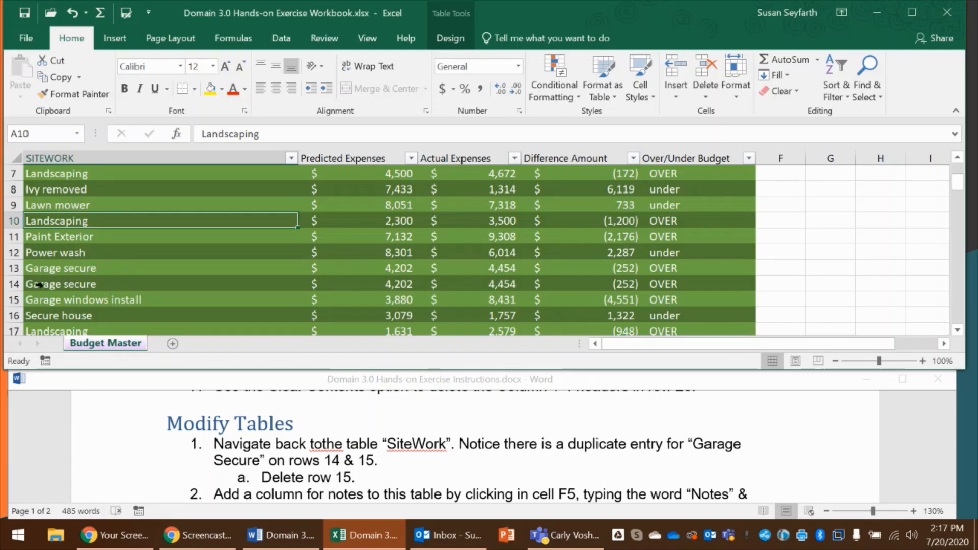
{"action": "left_click", "coordinate": [17, 284]}
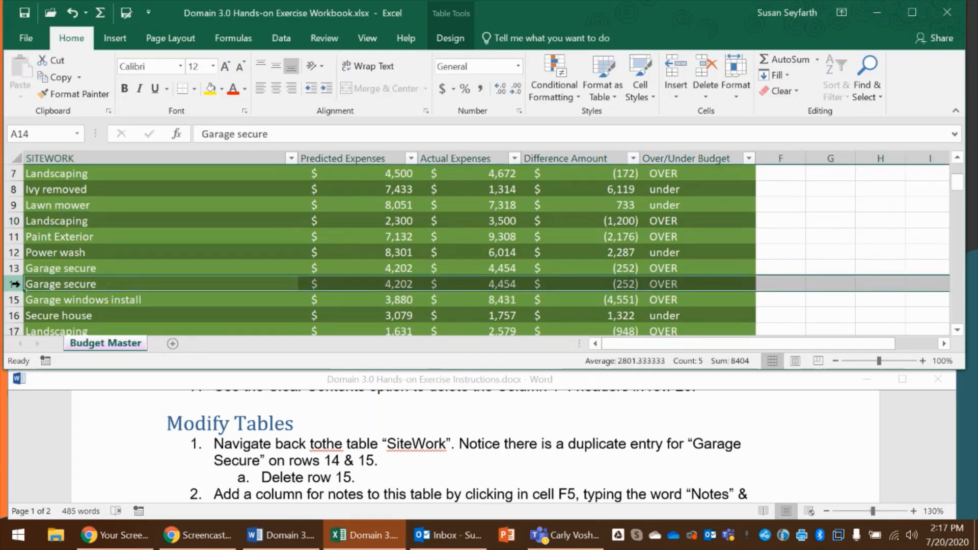
{"action": "right_click", "coordinate": [17, 284]}
{"action": "key", "text": "Escape"}
{"action": "right_click", "coordinate": [16, 284]}
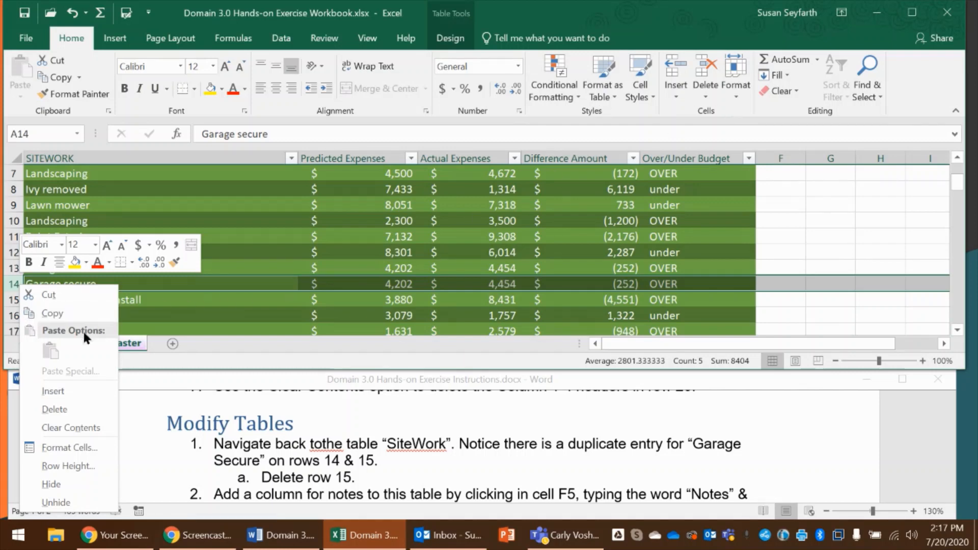
{"action": "left_click", "coordinate": [54, 409]}
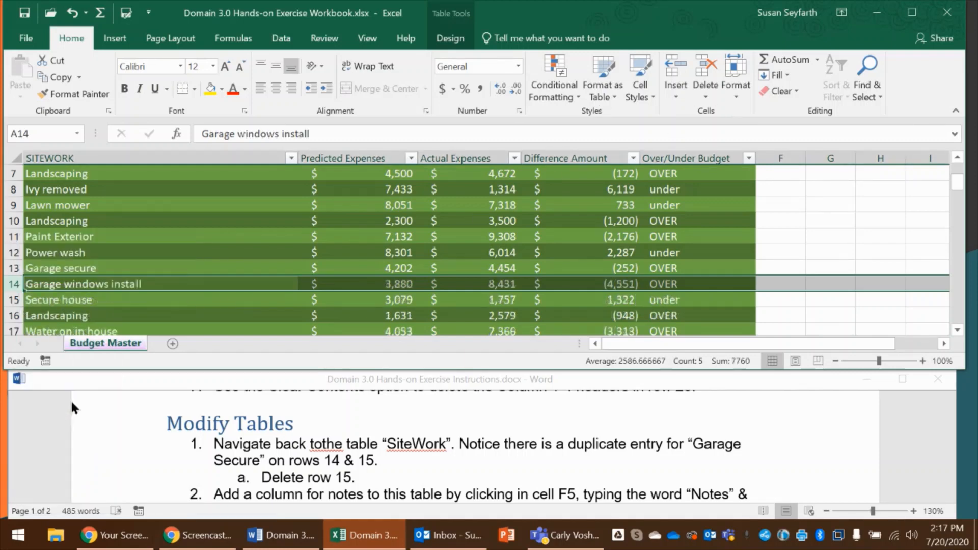
In the Word instructions, correct the duplicate entry's rows to 13 & 14 and the row to delete to 14
{"action": "left_click", "coordinate": [362, 462]}
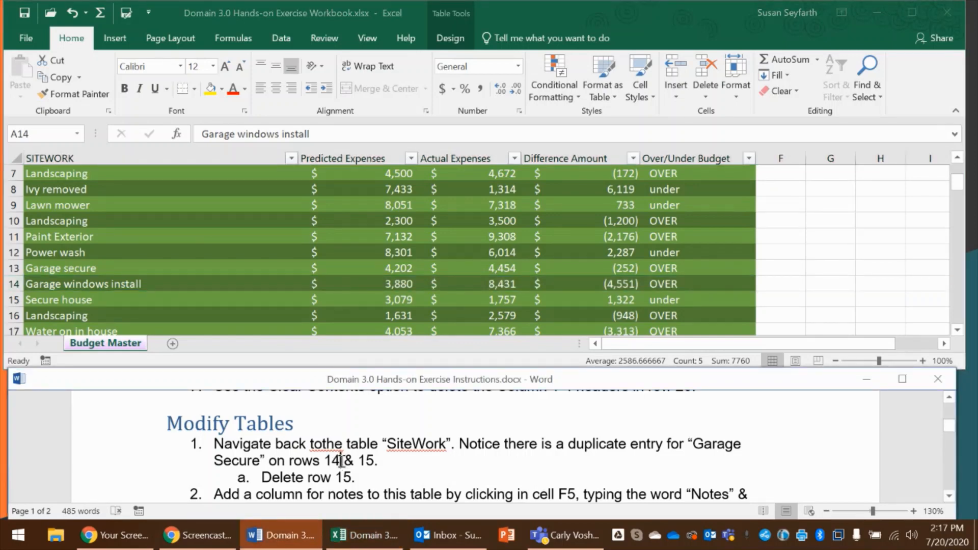
{"action": "key", "text": "BackSpace"}
{"action": "type", "text": "3"}
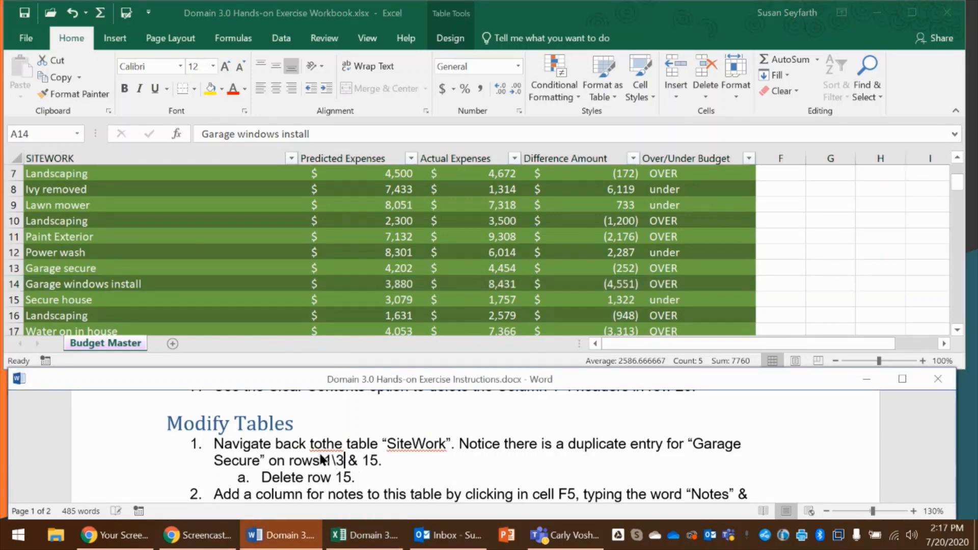
{"action": "left_click", "coordinate": [373, 460]}
{"action": "key", "text": "BackSpace"}
{"action": "left_click", "coordinate": [352, 479]}
{"action": "key", "text": "BackSpace"}
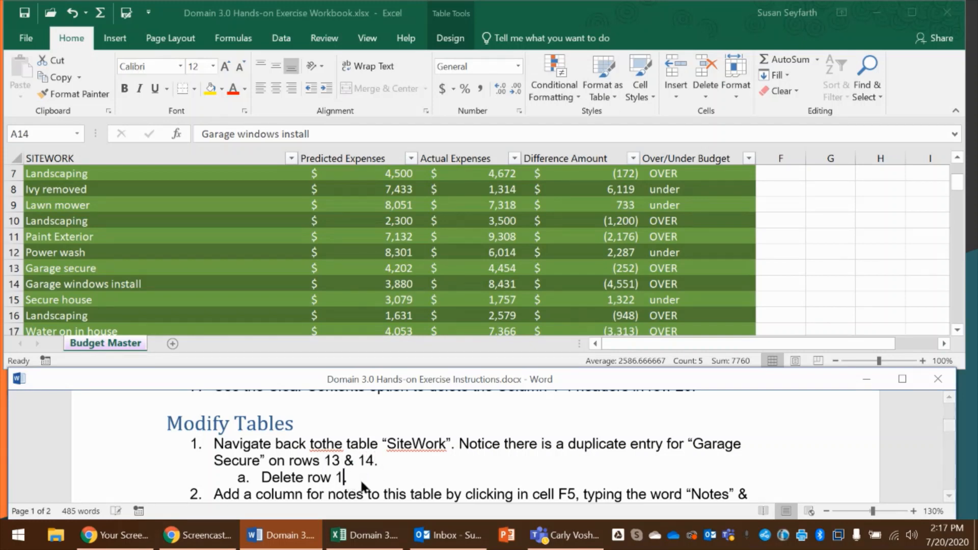
{"action": "type", "text": "4"}
In the Excel workbook, add a Notes column to the SiteWork table by entering the header Notes in cell F5
{"action": "scroll", "coordinate": [427, 474], "scroll_direction": "down", "scroll_amount": 3}
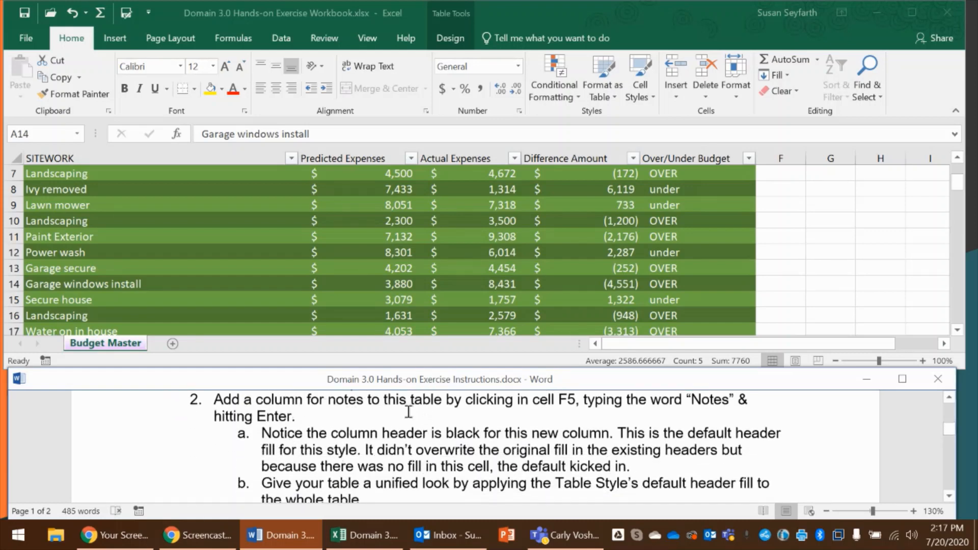
{"action": "scroll", "coordinate": [612, 307], "scroll_direction": "up", "scroll_amount": 2}
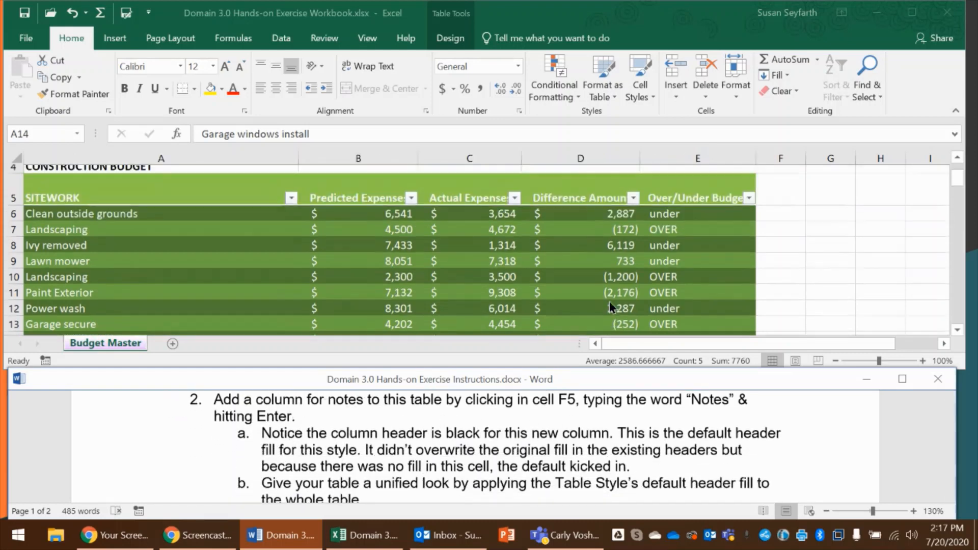
{"action": "double_click", "coordinate": [780, 194]}
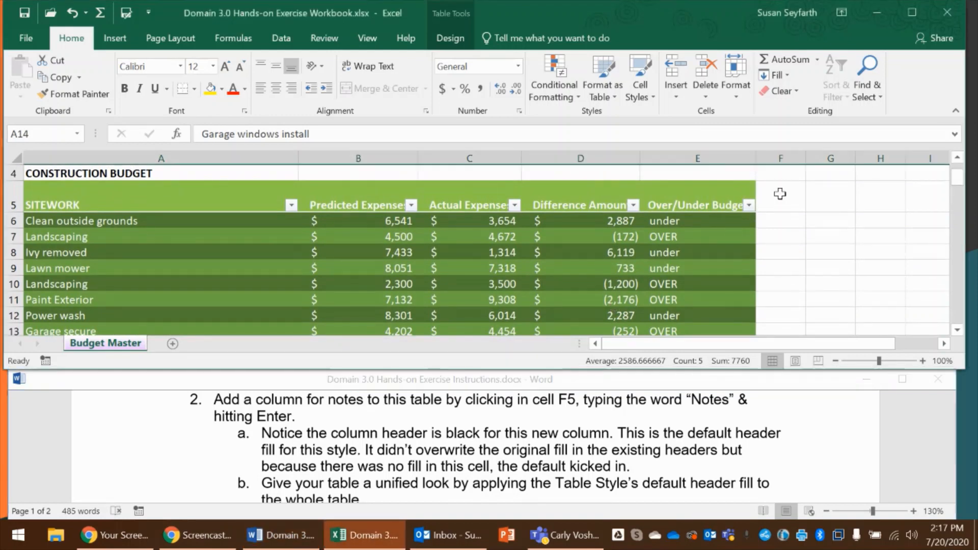
{"action": "scroll", "coordinate": [779, 194], "scroll_direction": "up", "scroll_amount": 2}
{"action": "left_click", "coordinate": [781, 262]}
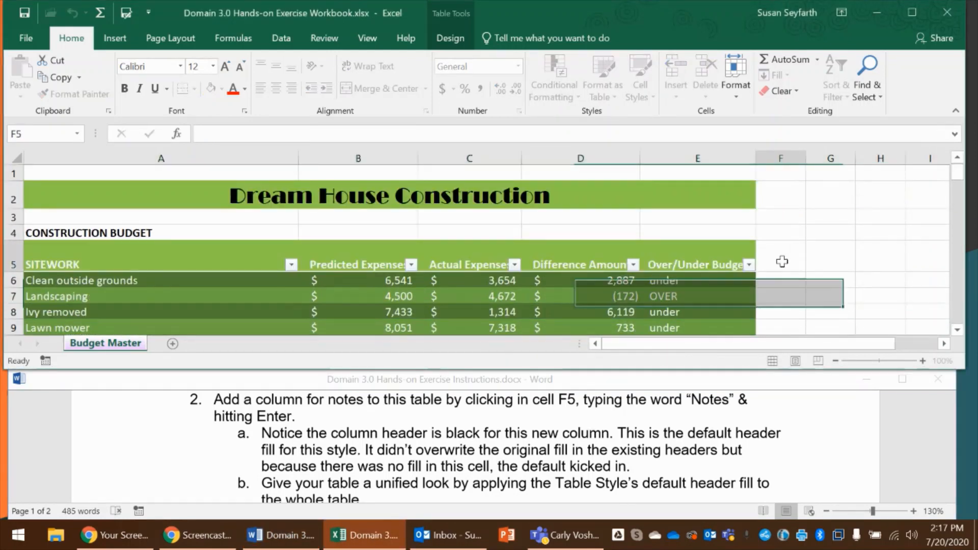
{"action": "type", "text": "Notes"}
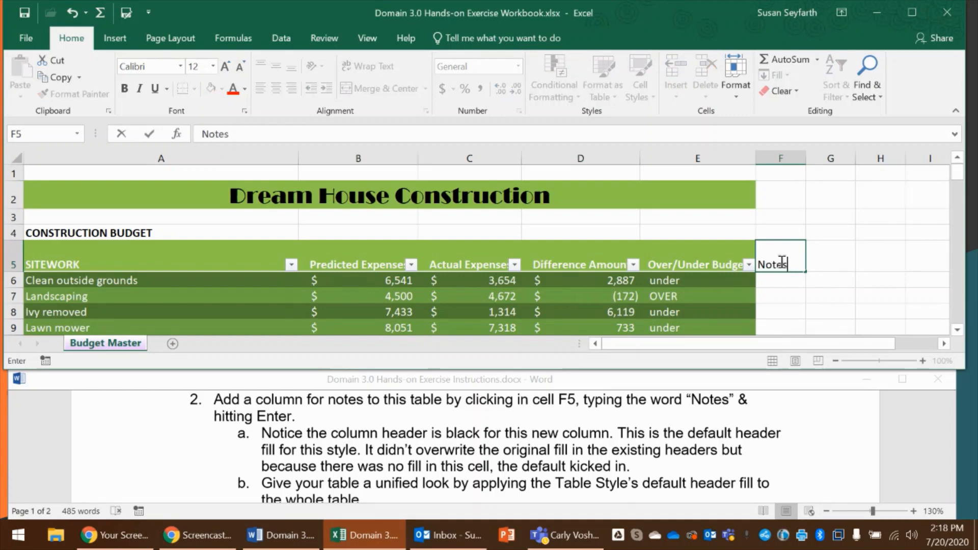
{"action": "key", "text": "Return"}
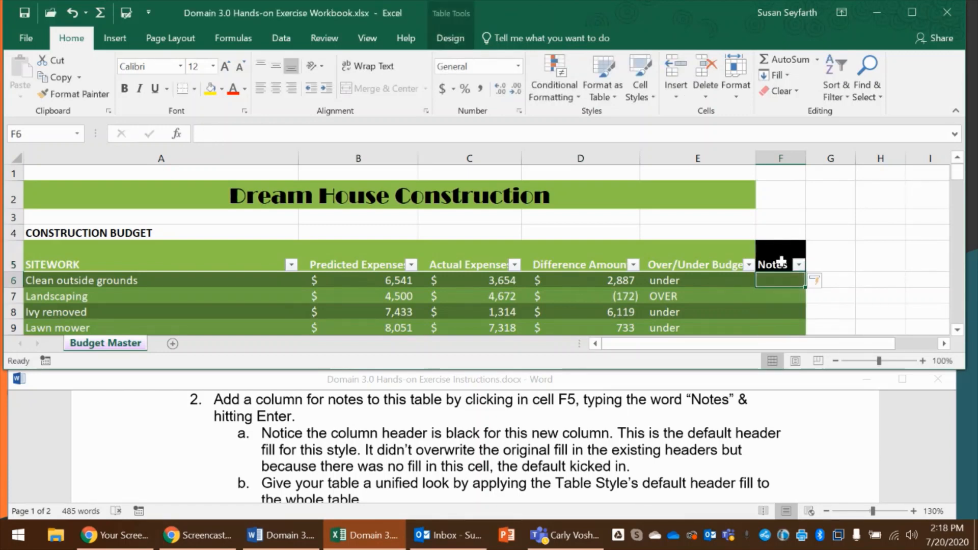
Apply Dark Green, Table Style Dark 7 to the SiteWork table with existing formatting cleared, and check the instructions for that change
{"action": "scroll", "coordinate": [781, 261], "scroll_direction": "down", "scroll_amount": 1}
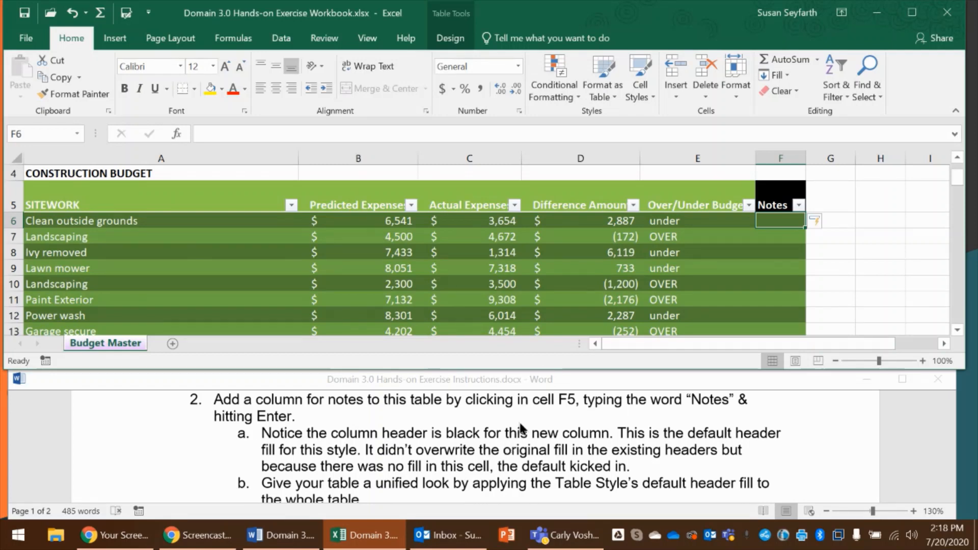
{"action": "scroll", "coordinate": [520, 429], "scroll_direction": "down", "scroll_amount": 1}
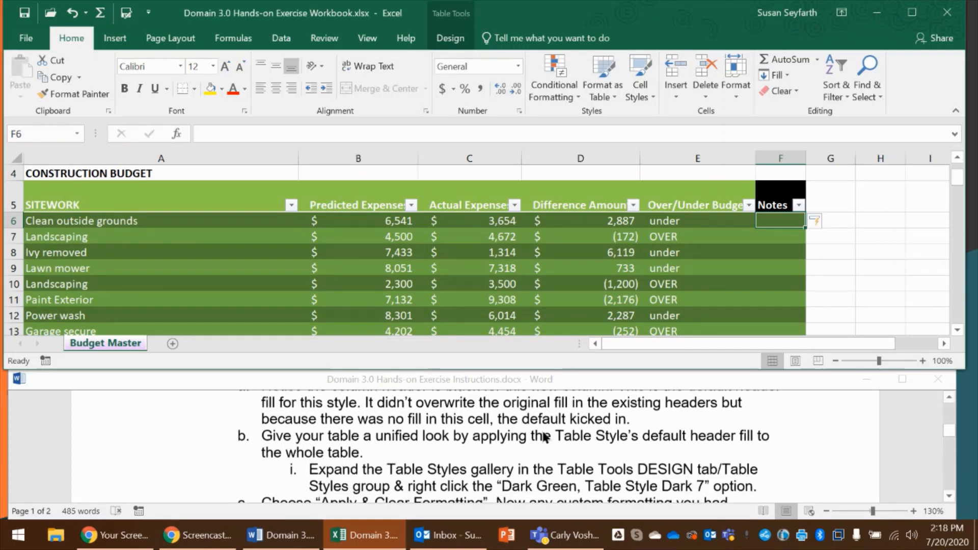
{"action": "left_click", "coordinate": [457, 35]}
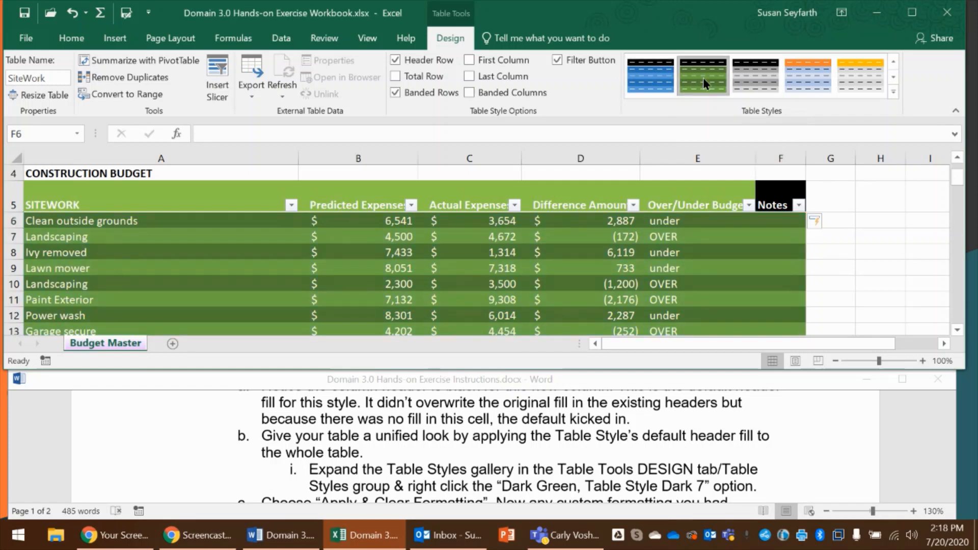
{"action": "left_click", "coordinate": [893, 92]}
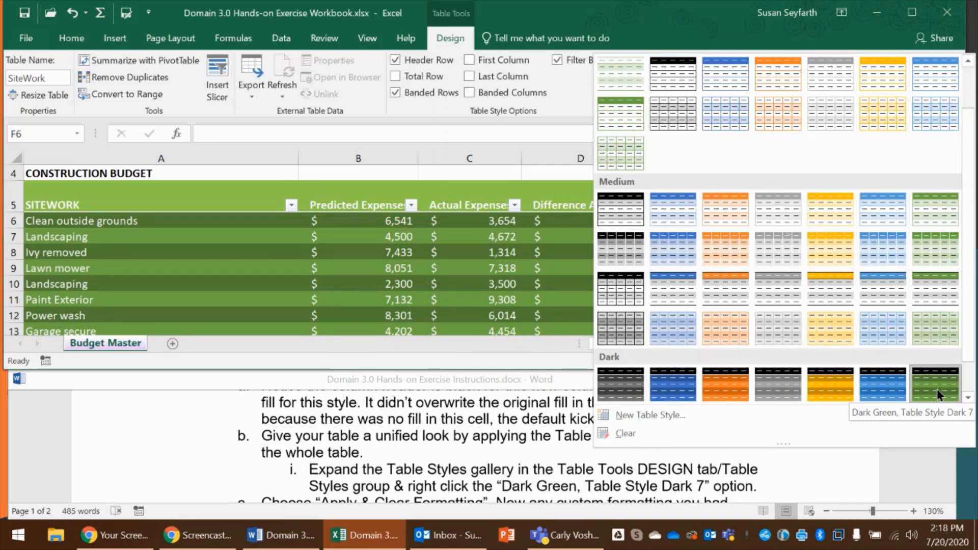
{"action": "right_click", "coordinate": [937, 389]}
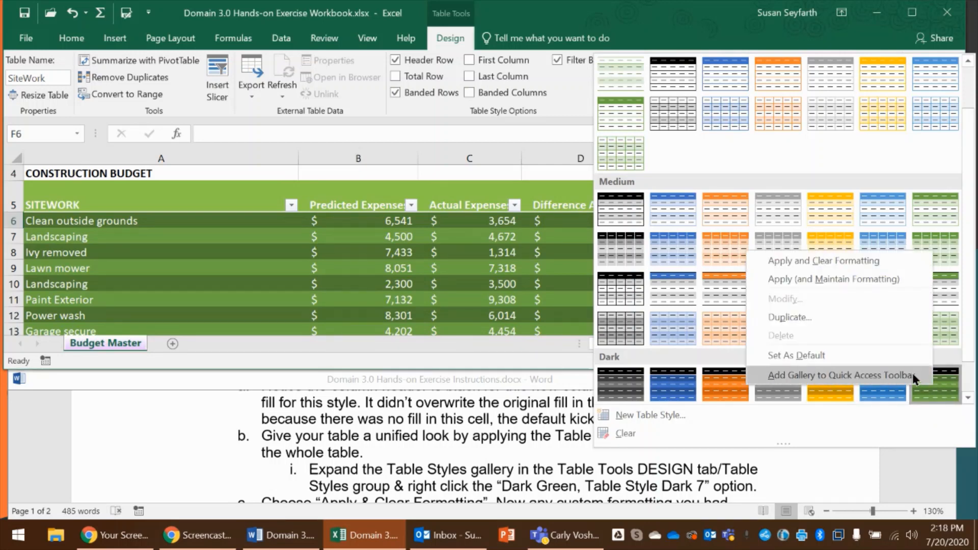
{"action": "left_click", "coordinate": [865, 260]}
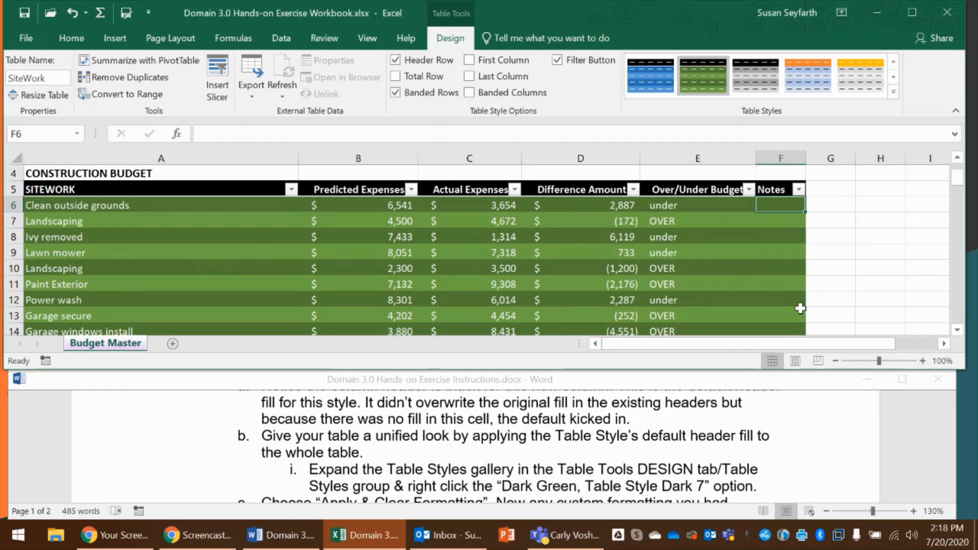
{"action": "scroll", "coordinate": [575, 456], "scroll_direction": "down", "scroll_amount": 1}
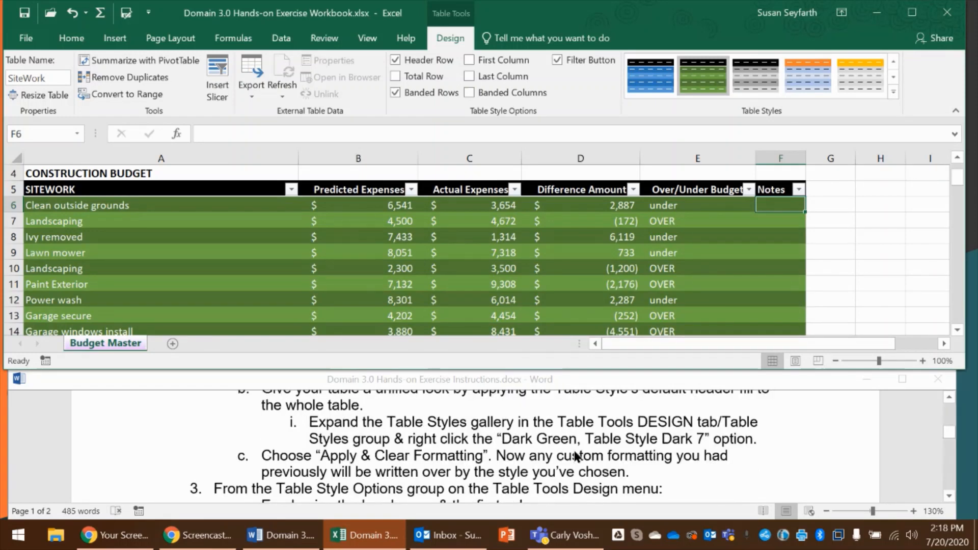
{"action": "scroll", "coordinate": [558, 444], "scroll_direction": "up", "scroll_amount": 1}
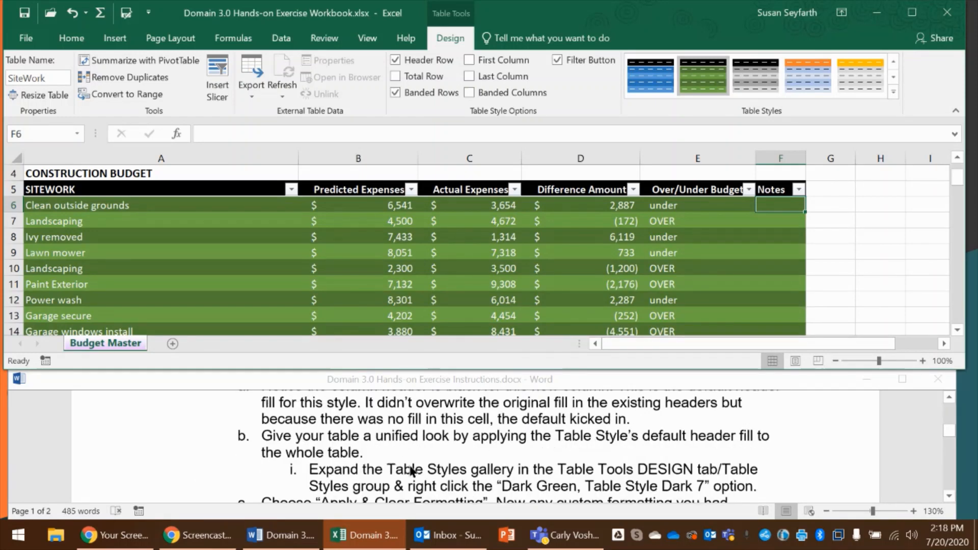
{"action": "scroll", "coordinate": [411, 469], "scroll_direction": "down", "scroll_amount": 1}
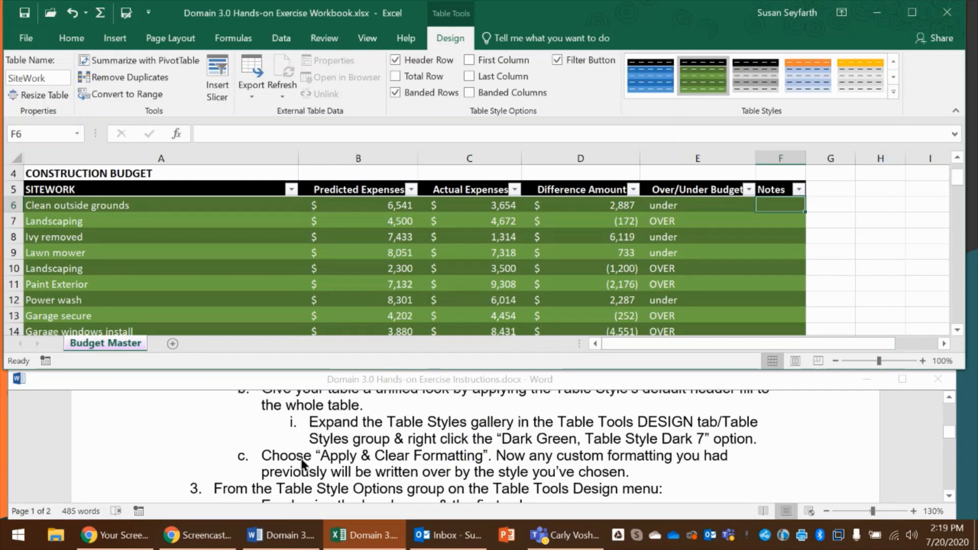
Emphasize the first column of the SiteWork table, as item 3a of the instructions asks
{"action": "scroll", "coordinate": [295, 461], "scroll_direction": "down", "scroll_amount": 1}
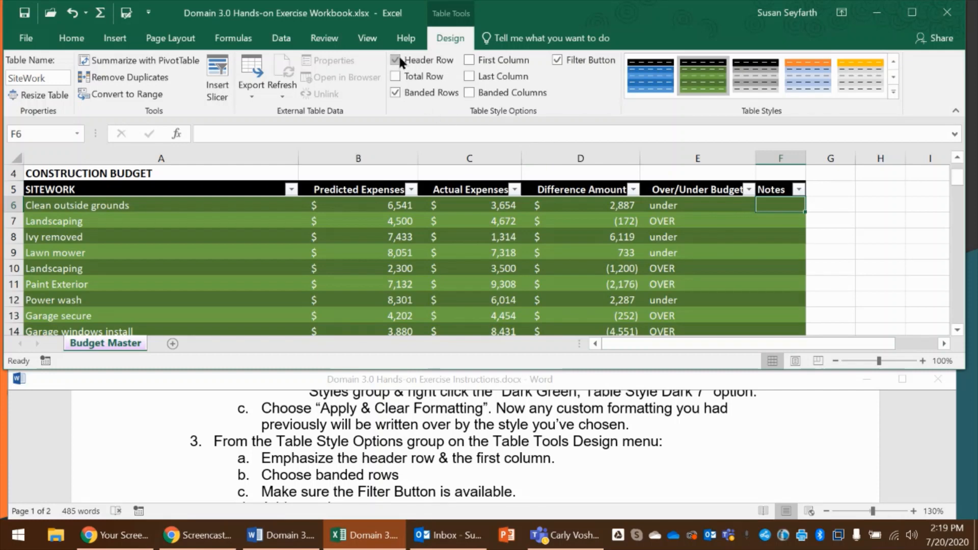
{"action": "left_click", "coordinate": [468, 58]}
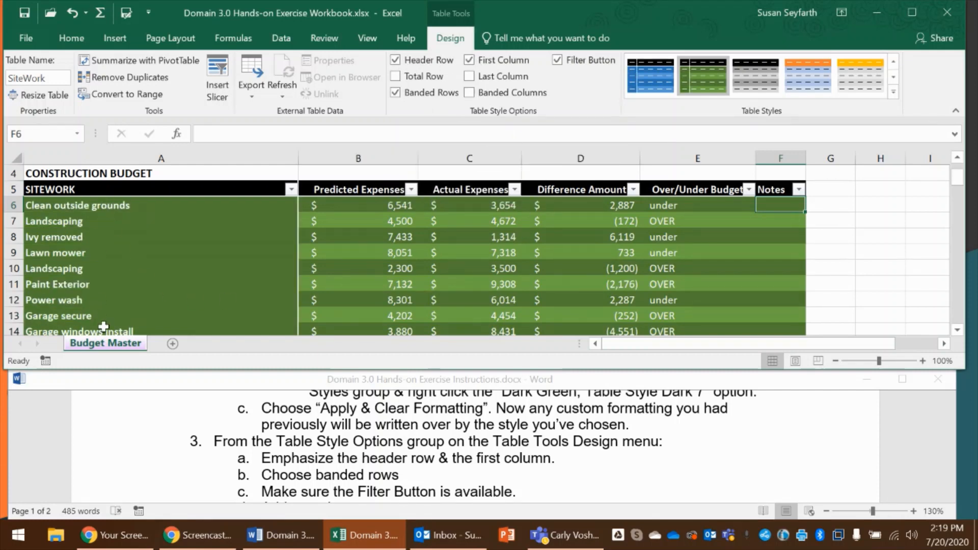
{"action": "left_click", "coordinate": [468, 60]}
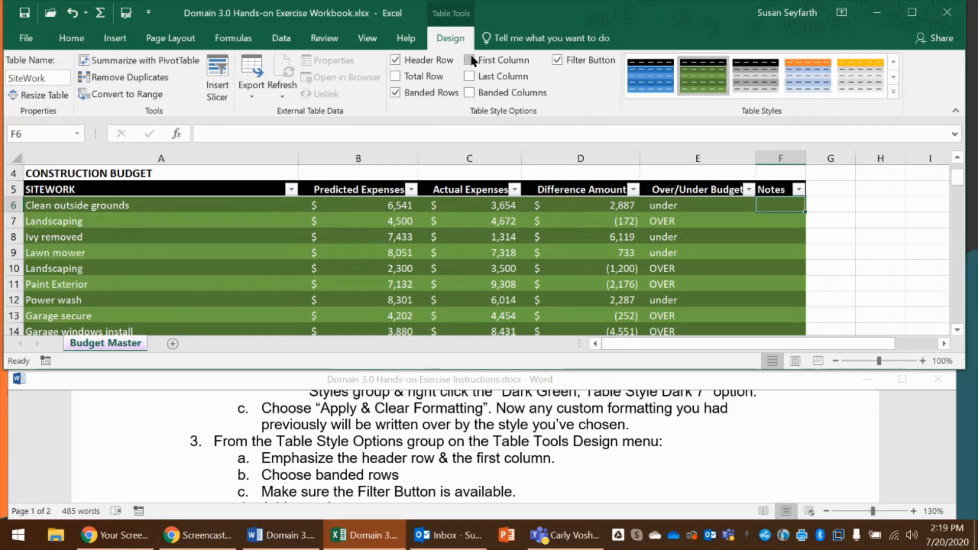
{"action": "left_click", "coordinate": [469, 59]}
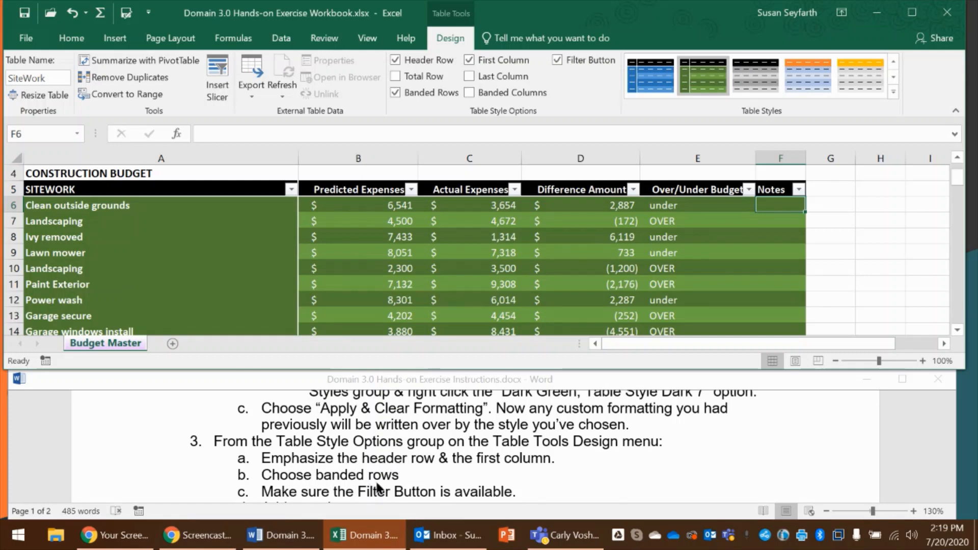
Turn the SiteWork table's filter buttons off and back on
{"action": "left_click", "coordinate": [395, 92]}
{"action": "scroll", "coordinate": [371, 479], "scroll_direction": "down", "scroll_amount": 1}
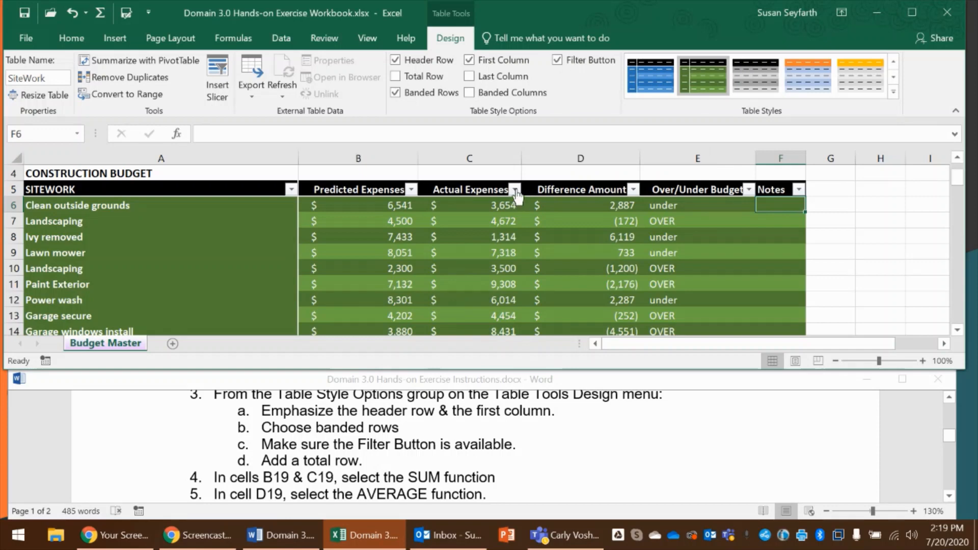
{"action": "left_click", "coordinate": [557, 60]}
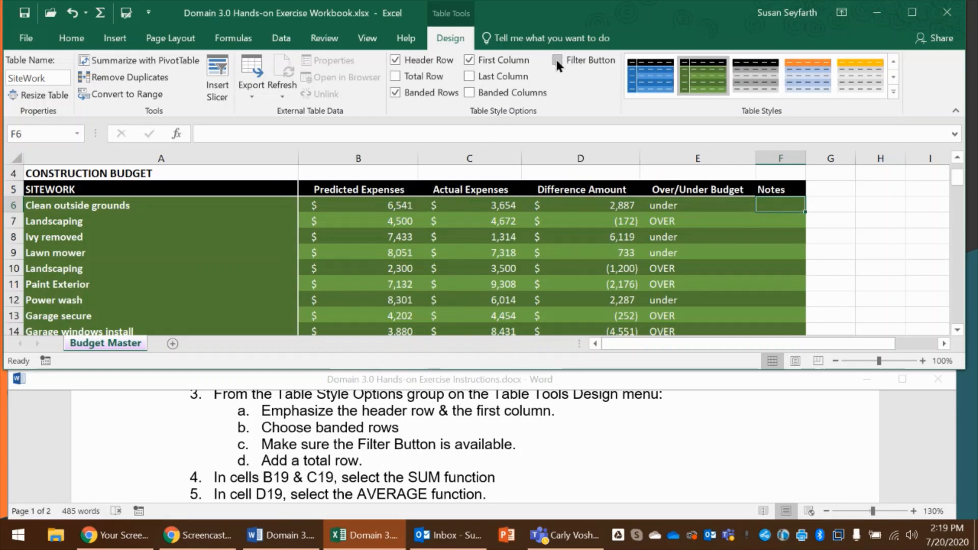
{"action": "left_click", "coordinate": [557, 61]}
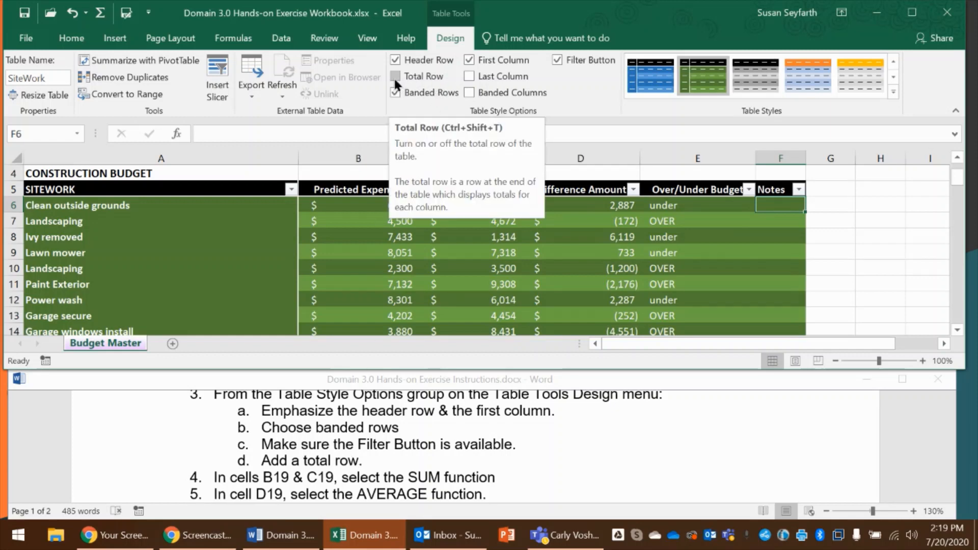
Add a total row to the end of the SiteWork table
{"action": "scroll", "coordinate": [353, 263], "scroll_direction": "down", "scroll_amount": 2}
{"action": "scroll", "coordinate": [353, 266], "scroll_direction": "down", "scroll_amount": 2}
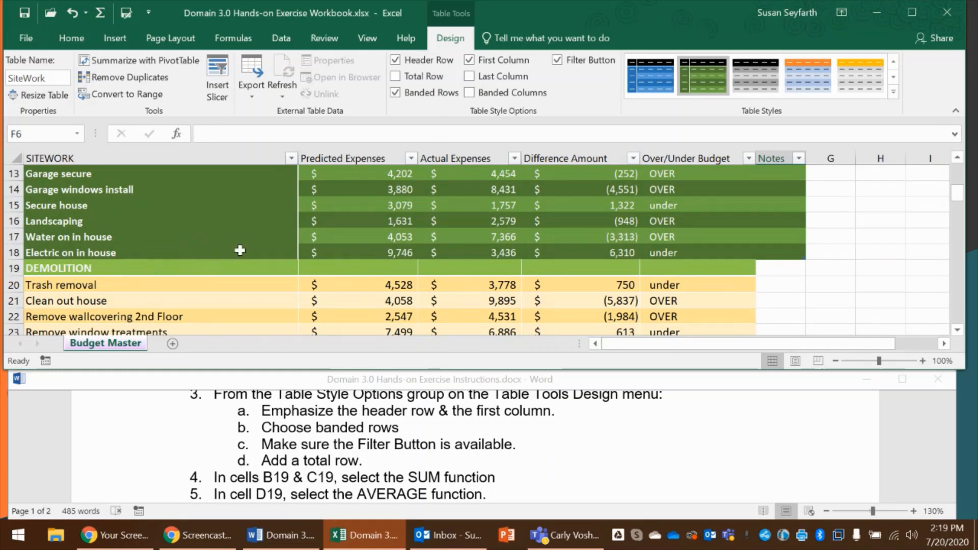
{"action": "left_click", "coordinate": [393, 76]}
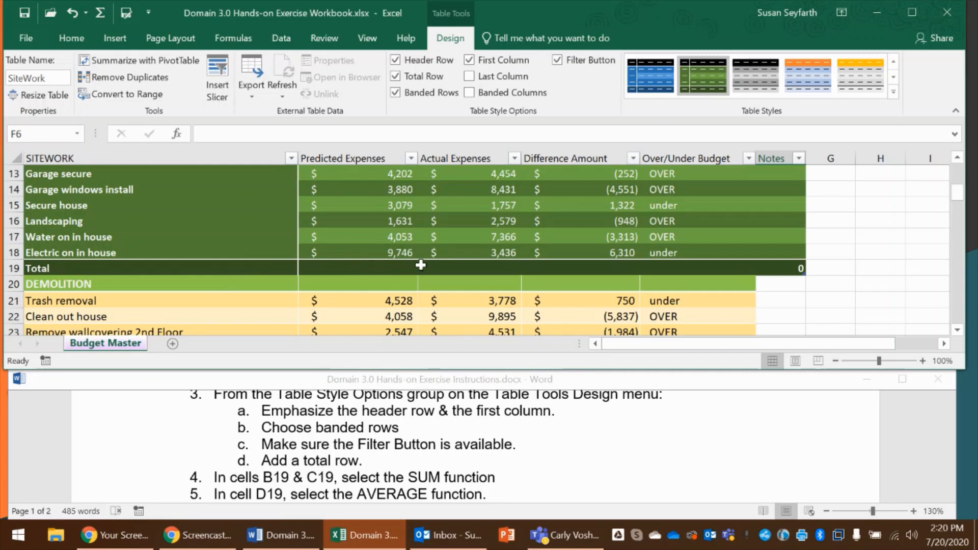
Set the SiteWork total row to the Sum function for Predicted Expenses in B19 and Actual Expenses in C19
{"action": "left_click", "coordinate": [367, 267]}
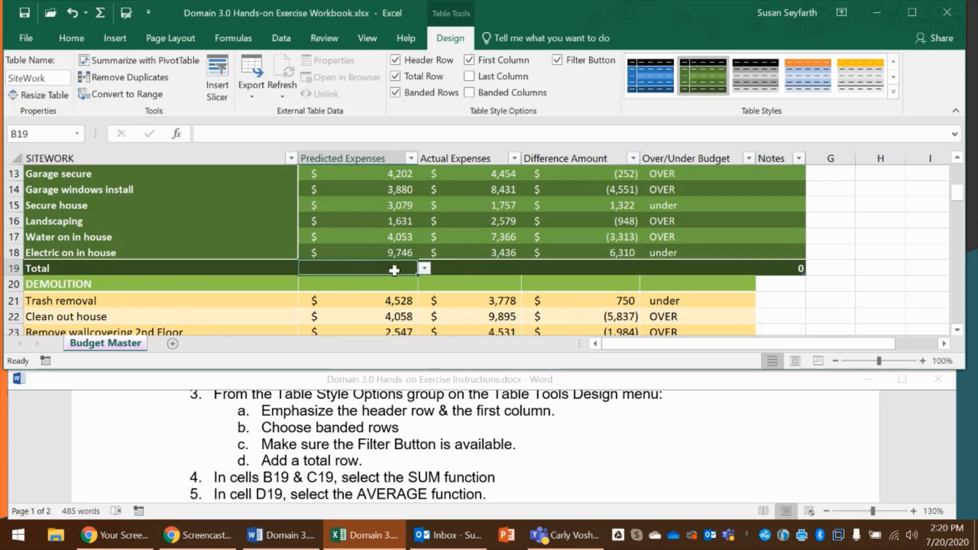
{"action": "left_click", "coordinate": [423, 268]}
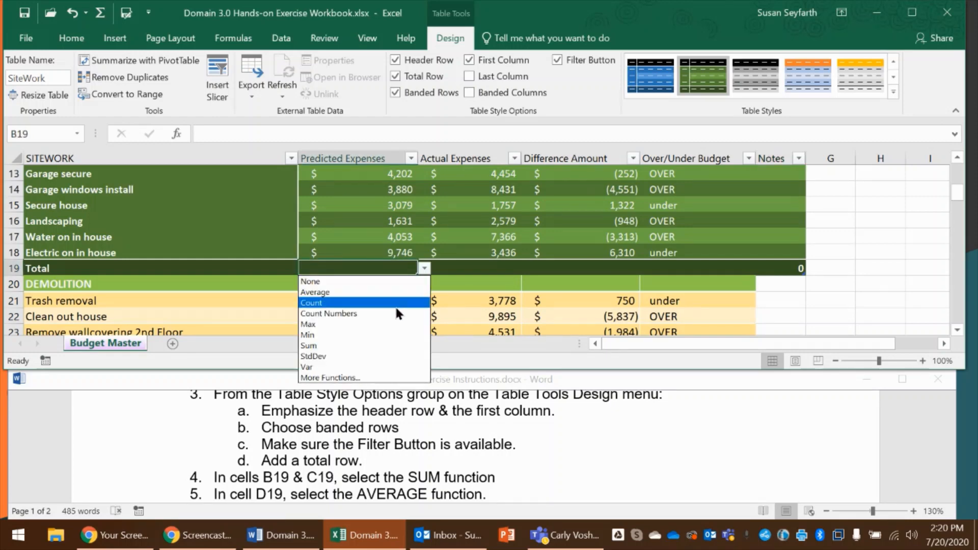
{"action": "left_click", "coordinate": [377, 345]}
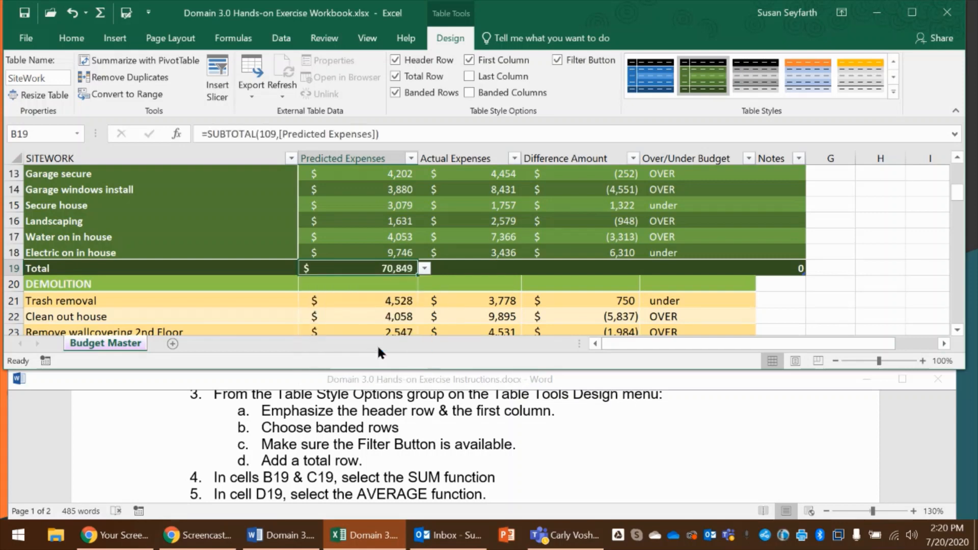
{"action": "left_click", "coordinate": [481, 270]}
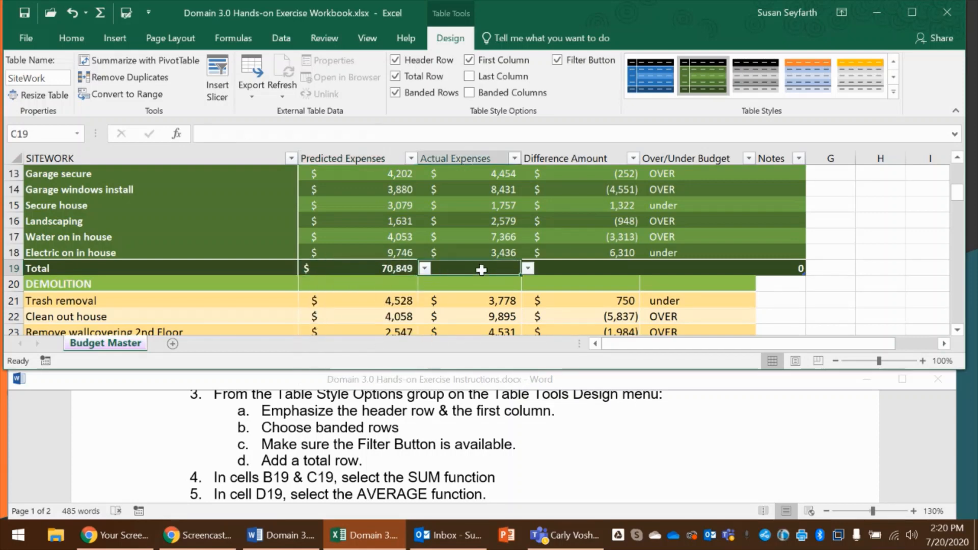
{"action": "left_click", "coordinate": [528, 268]}
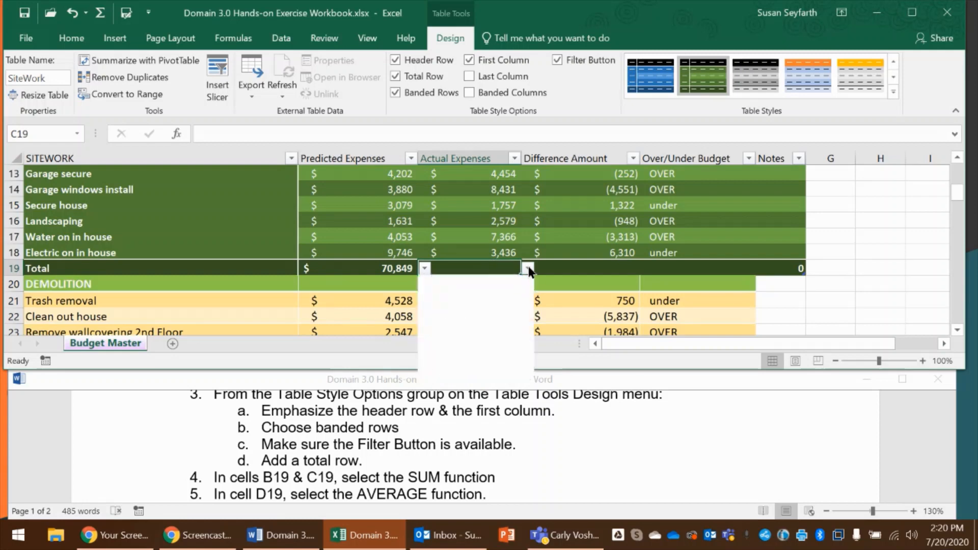
{"action": "left_click", "coordinate": [427, 346]}
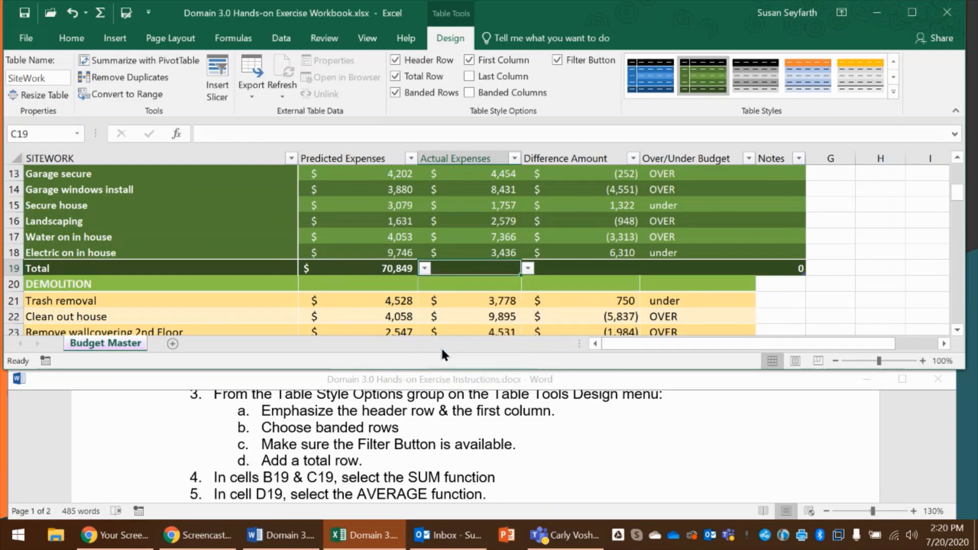
Set the SiteWork total row to the Average function for Difference Amount in D19
{"action": "scroll", "coordinate": [308, 469], "scroll_direction": "down", "scroll_amount": 1}
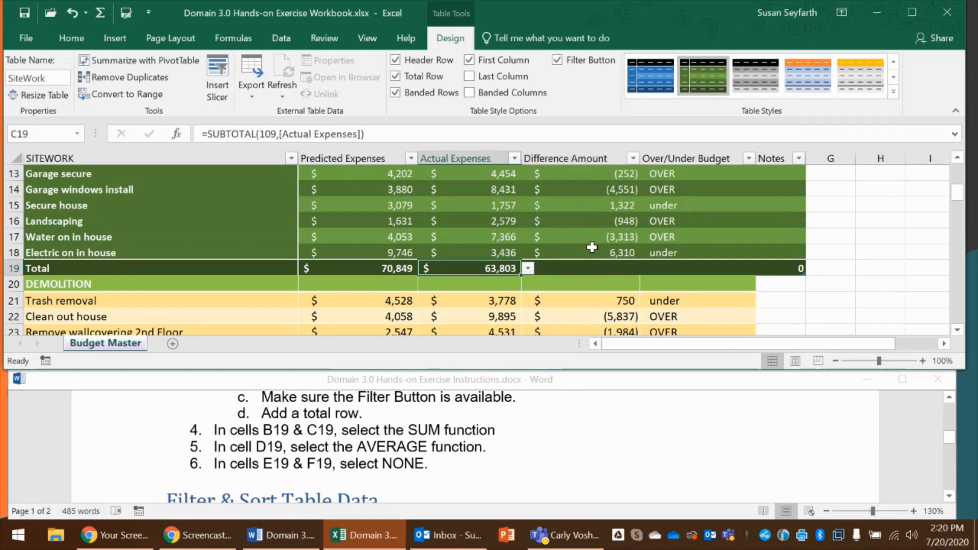
{"action": "left_click", "coordinate": [588, 273]}
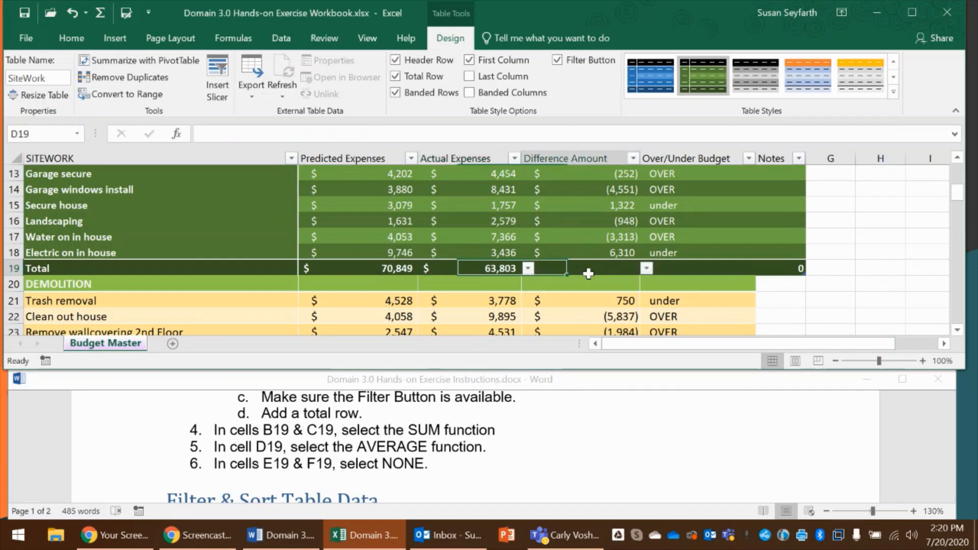
{"action": "left_click", "coordinate": [646, 269]}
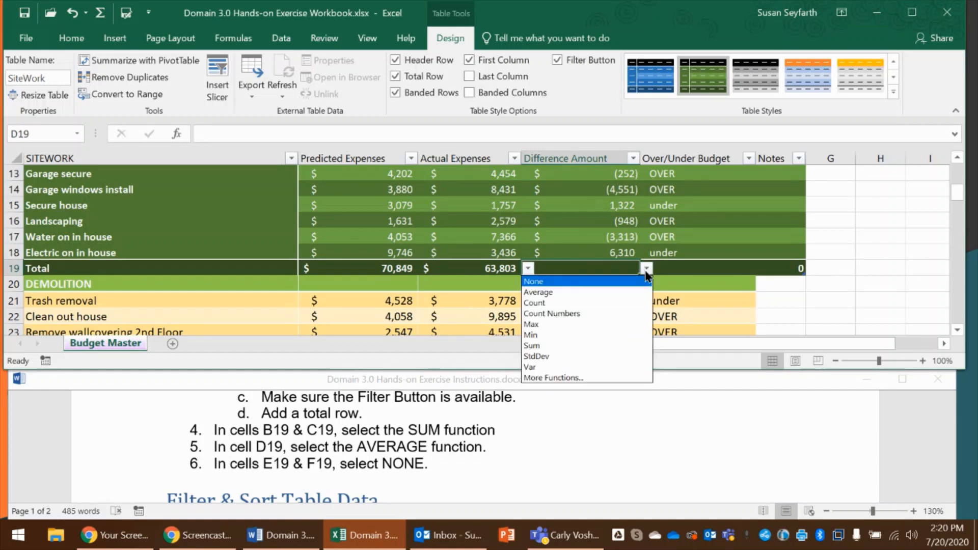
{"action": "left_click", "coordinate": [563, 292]}
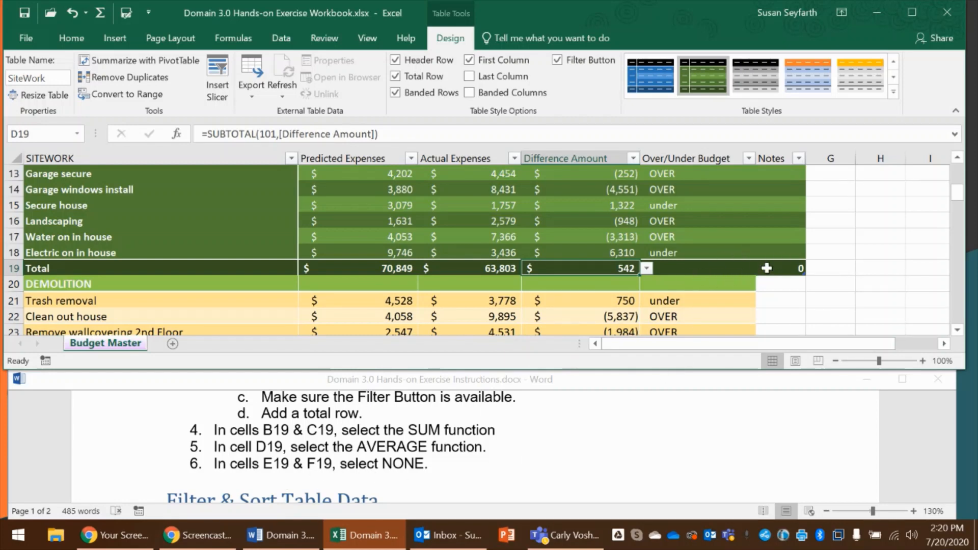
Set the SiteWork total row to None for Over/Under Budget in E19 and Notes in F19
{"action": "left_click", "coordinate": [683, 270]}
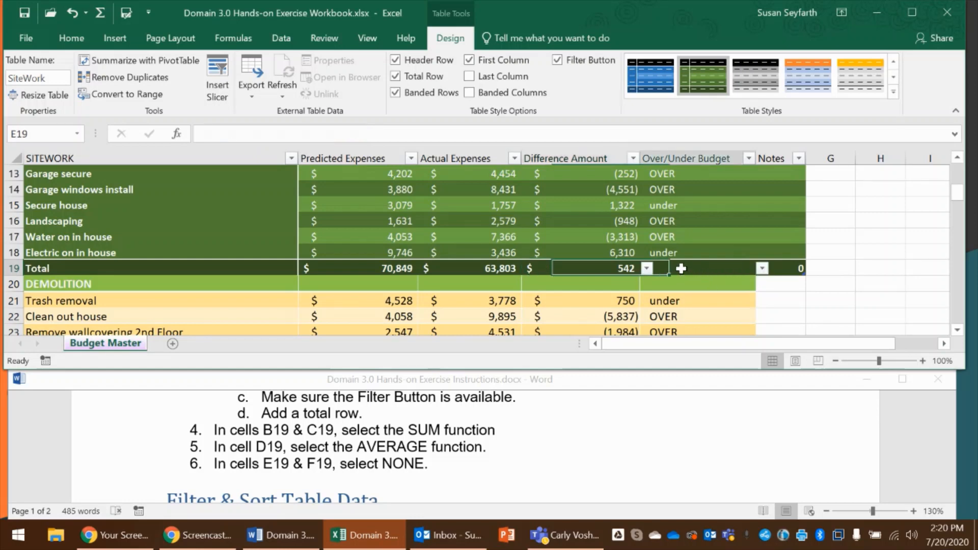
{"action": "left_click", "coordinate": [761, 270]}
{"action": "left_click", "coordinate": [742, 288]}
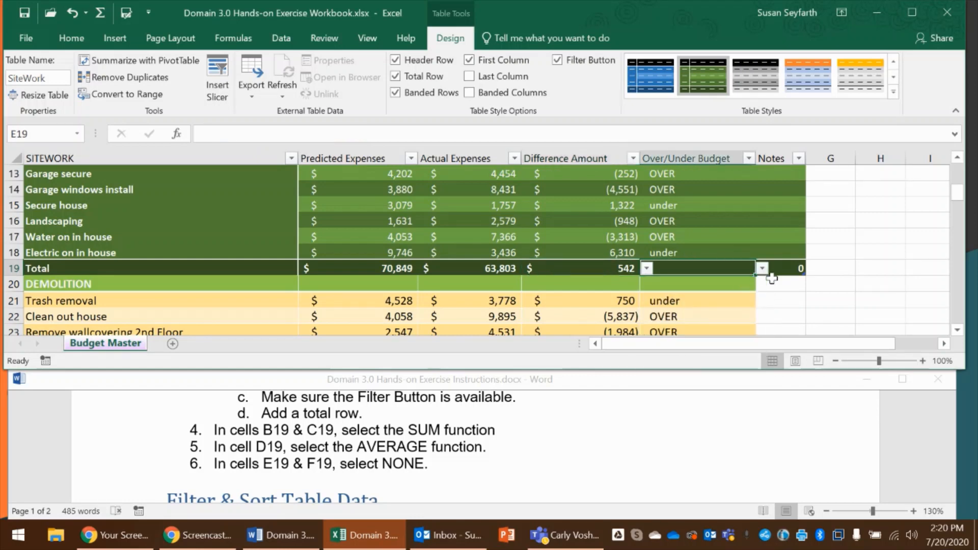
{"action": "left_click", "coordinate": [788, 266]}
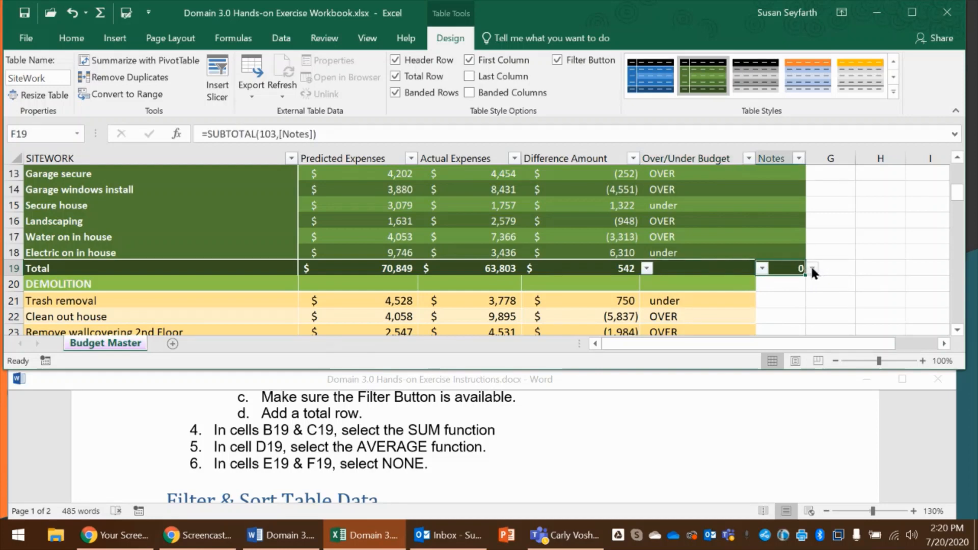
{"action": "left_click", "coordinate": [811, 268]}
{"action": "left_click", "coordinate": [803, 284]}
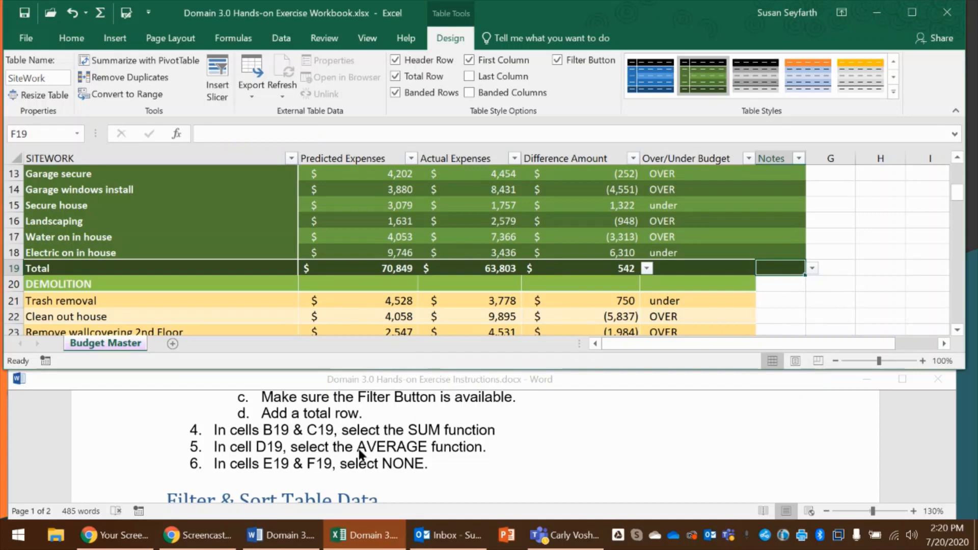
Filter the SiteWork table's Over/Under Budget column to show only OVER rows, and check how the Total row responds
{"action": "scroll", "coordinate": [379, 463], "scroll_direction": "down", "scroll_amount": 1}
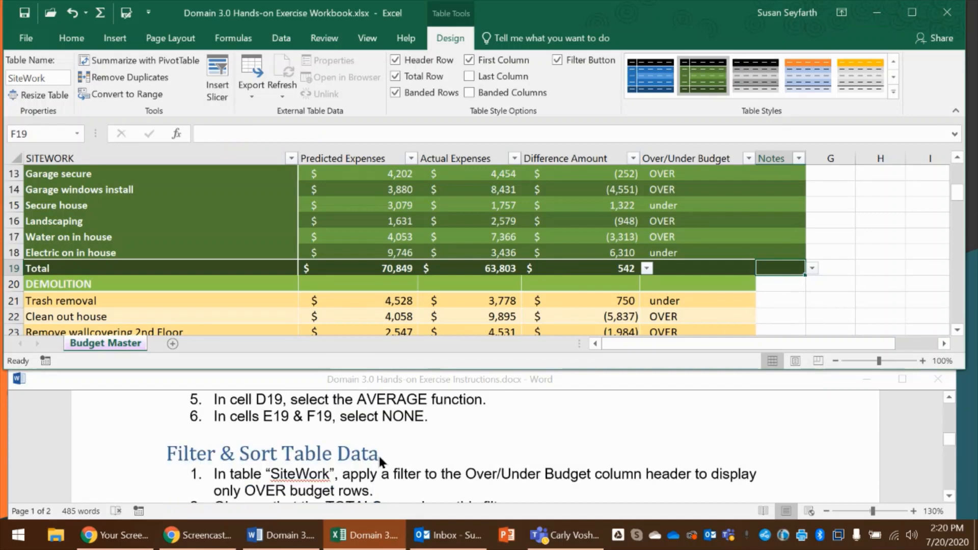
{"action": "scroll", "coordinate": [380, 462], "scroll_direction": "down", "scroll_amount": 1}
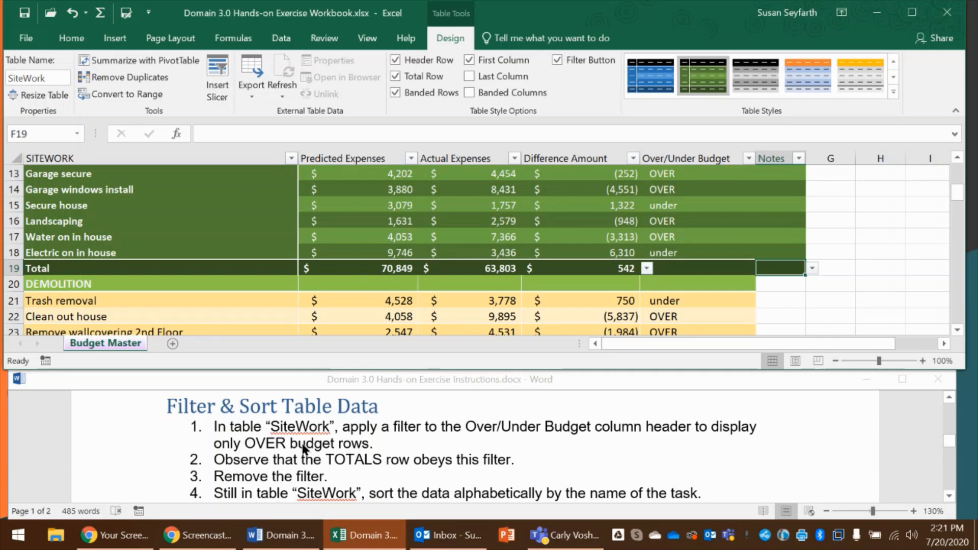
{"action": "left_click", "coordinate": [260, 214]}
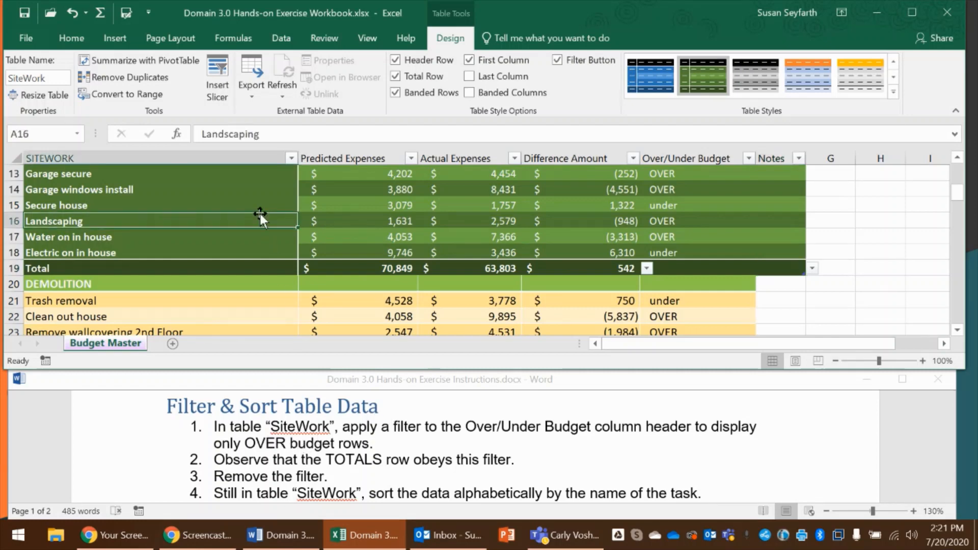
{"action": "left_click", "coordinate": [301, 201]}
{"action": "left_click", "coordinate": [259, 199]}
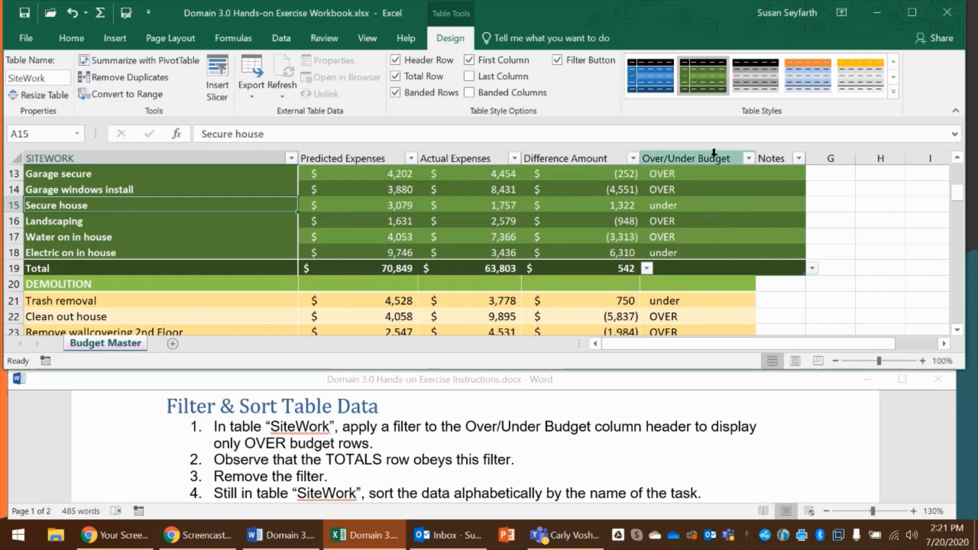
{"action": "left_click", "coordinate": [748, 159]}
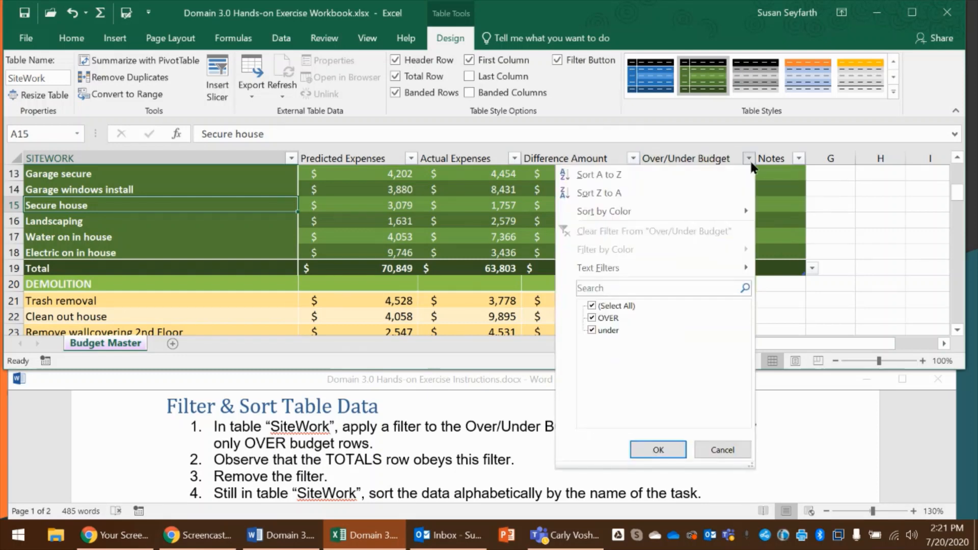
{"action": "left_click", "coordinate": [592, 305]}
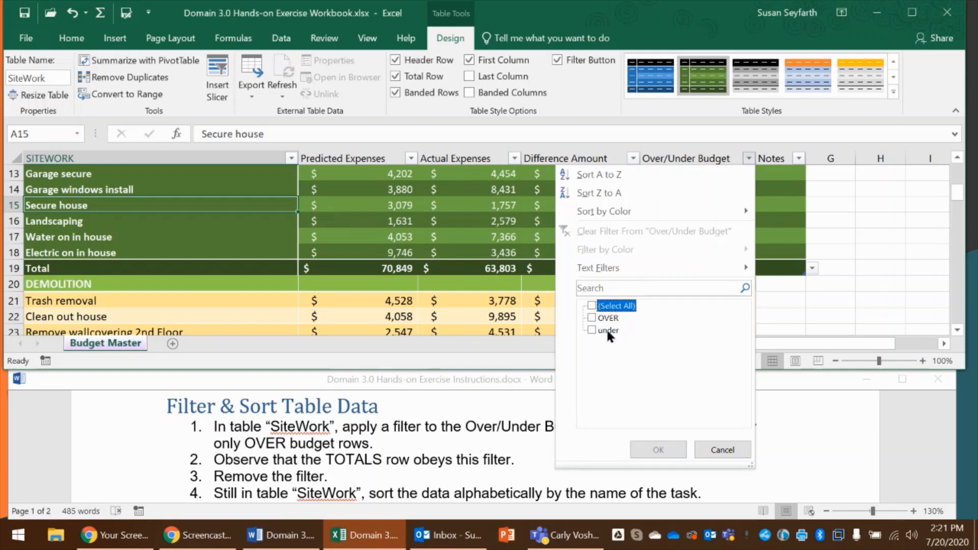
{"action": "left_click", "coordinate": [593, 318]}
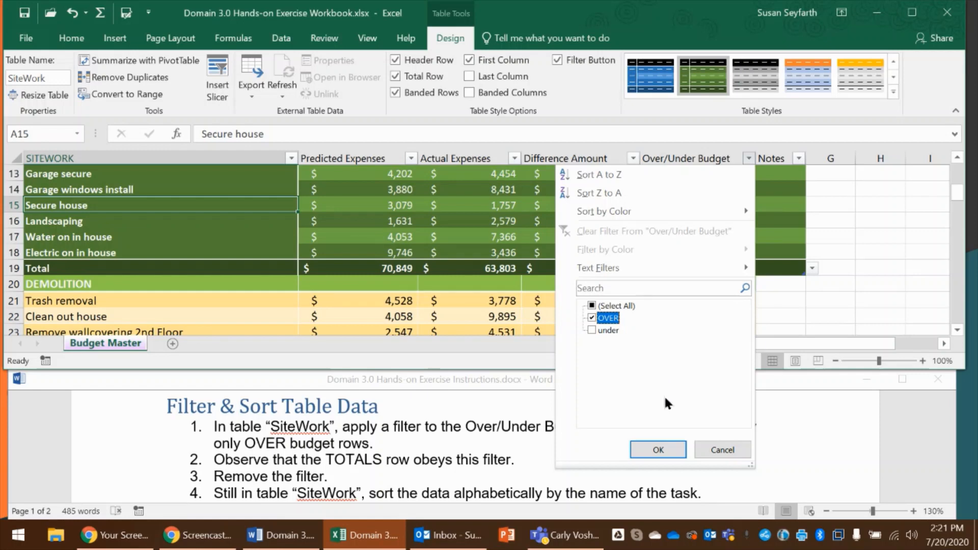
{"action": "left_click", "coordinate": [662, 448]}
{"action": "scroll", "coordinate": [644, 252], "scroll_direction": "up", "scroll_amount": 2}
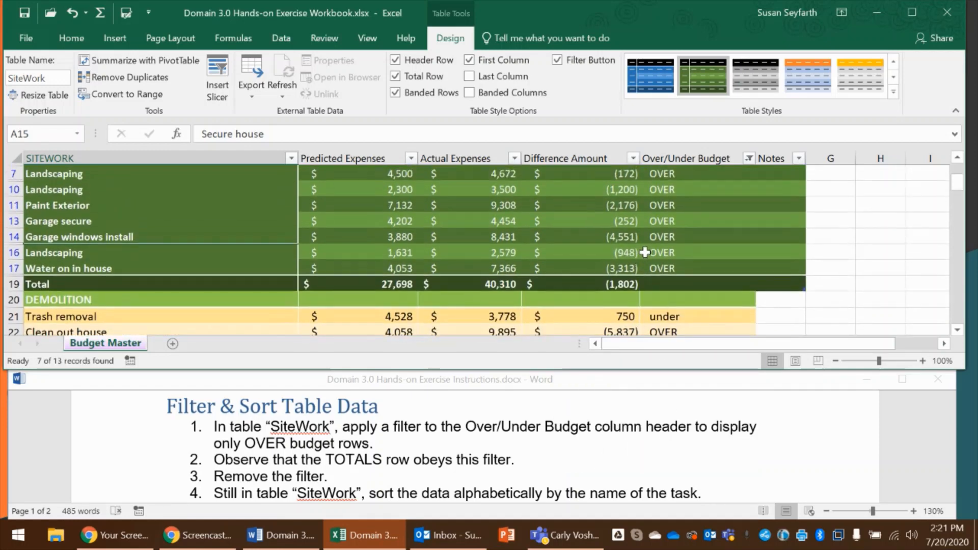
{"action": "scroll", "coordinate": [644, 252], "scroll_direction": "up", "scroll_amount": 1}
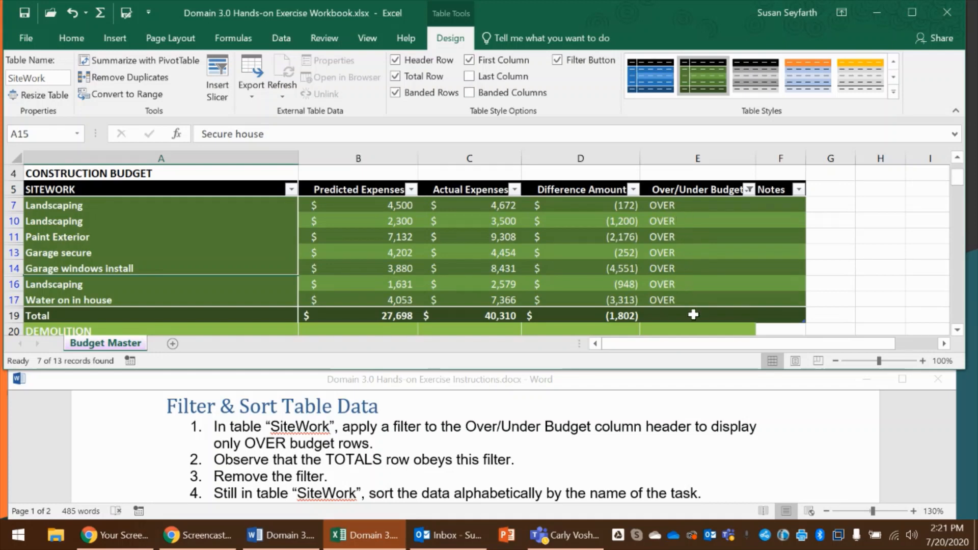
{"action": "scroll", "coordinate": [695, 305], "scroll_direction": "down", "scroll_amount": 1}
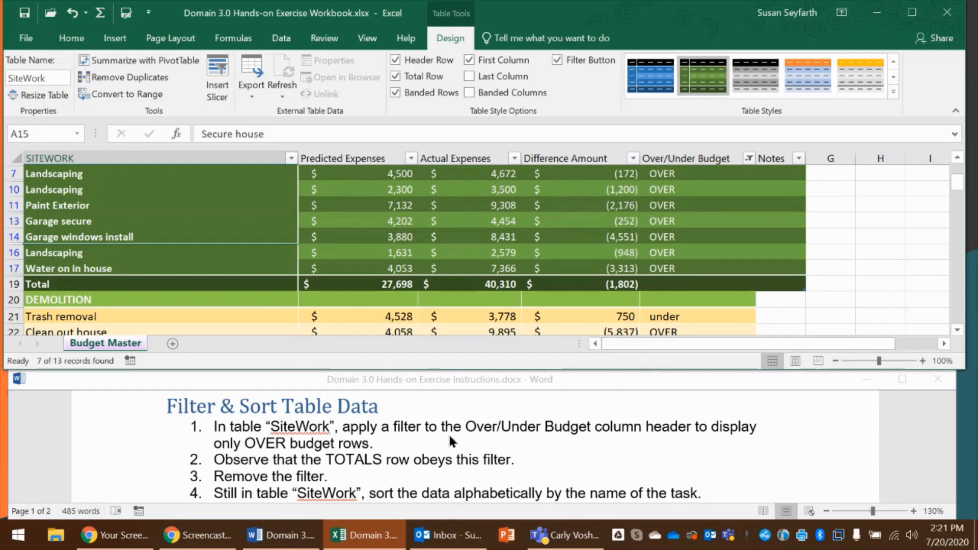
Clear the filter from the SiteWork table's Over/Under Budget column and review the restored rows
{"action": "left_click", "coordinate": [749, 159]}
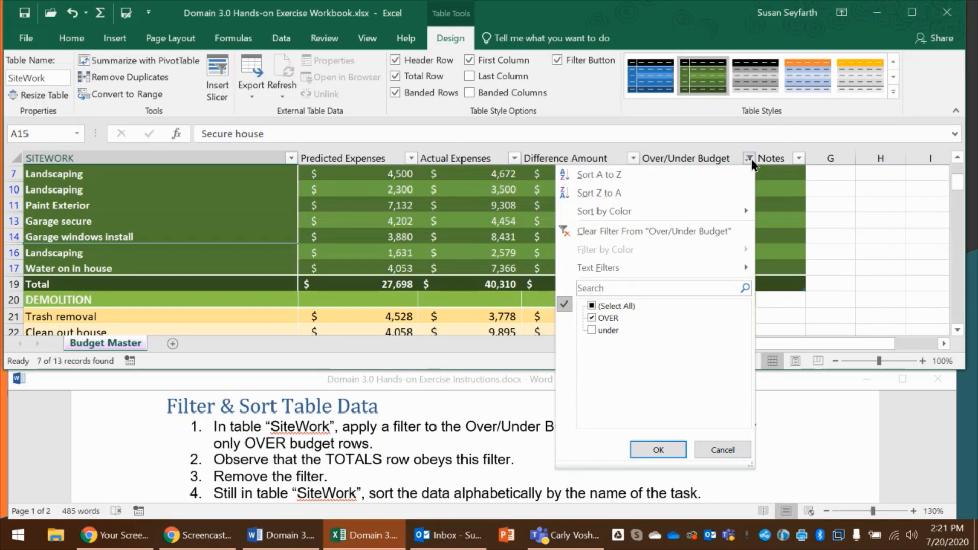
{"action": "left_click", "coordinate": [671, 234]}
{"action": "scroll", "coordinate": [632, 244], "scroll_direction": "down", "scroll_amount": 3}
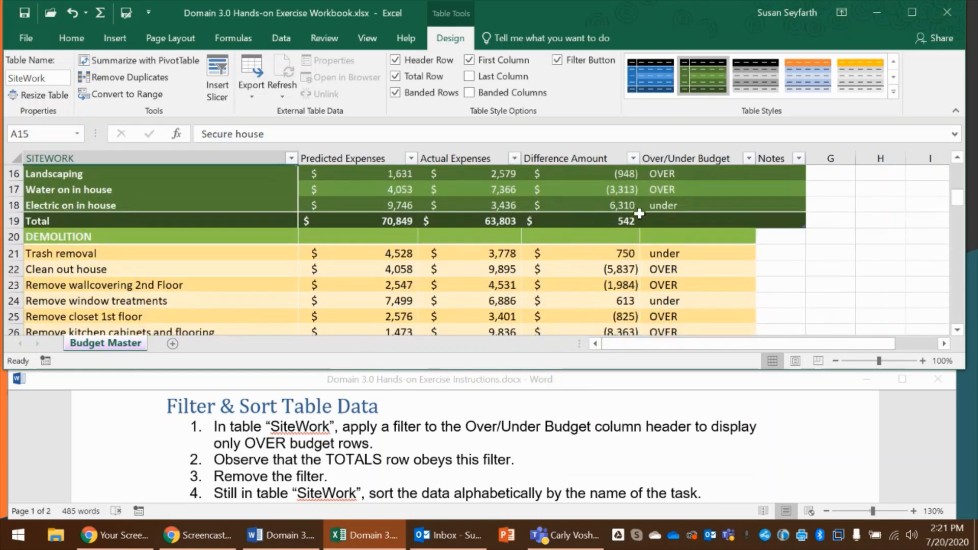
{"action": "scroll", "coordinate": [627, 207], "scroll_direction": "up", "scroll_amount": 2}
Sort the SiteWork table by the SITEWORK column on cell values from A to Z, using a custom sort
{"action": "scroll", "coordinate": [628, 206], "scroll_direction": "down", "scroll_amount": 1}
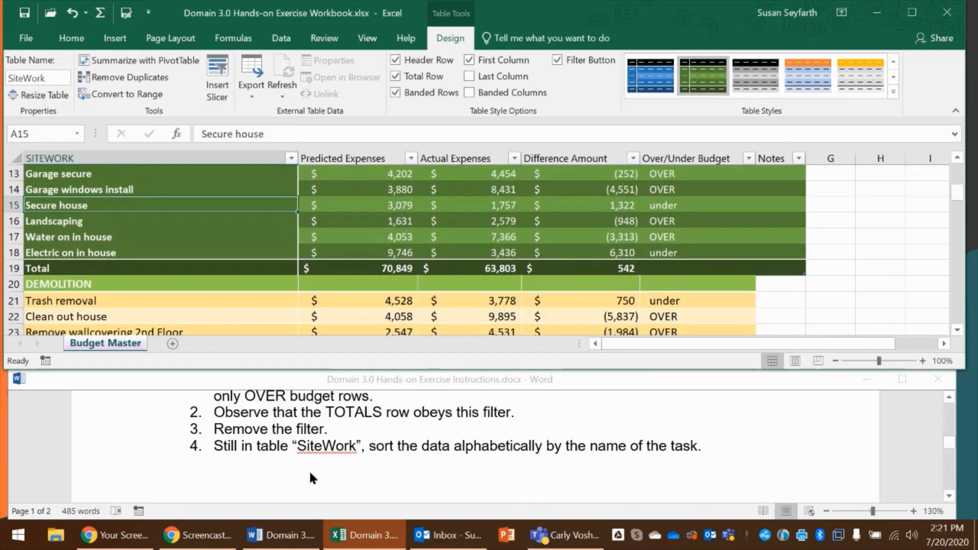
{"action": "scroll", "coordinate": [310, 472], "scroll_direction": "down", "scroll_amount": 1}
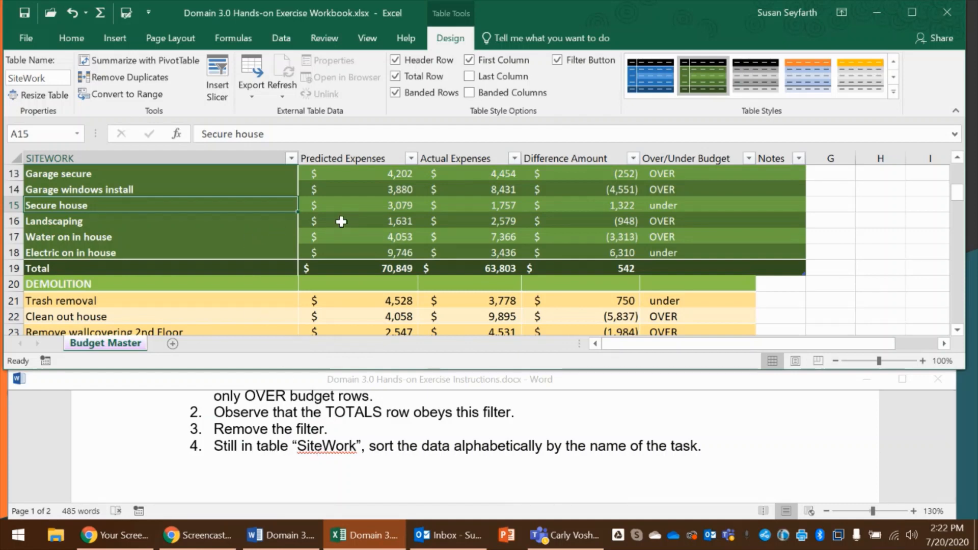
{"action": "scroll", "coordinate": [341, 222], "scroll_direction": "up", "scroll_amount": 3}
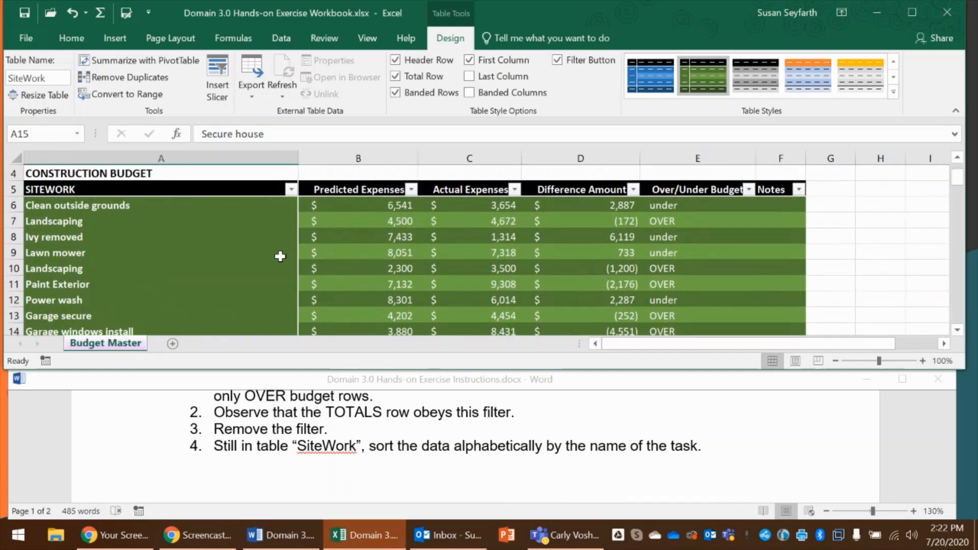
{"action": "left_click", "coordinate": [71, 41]}
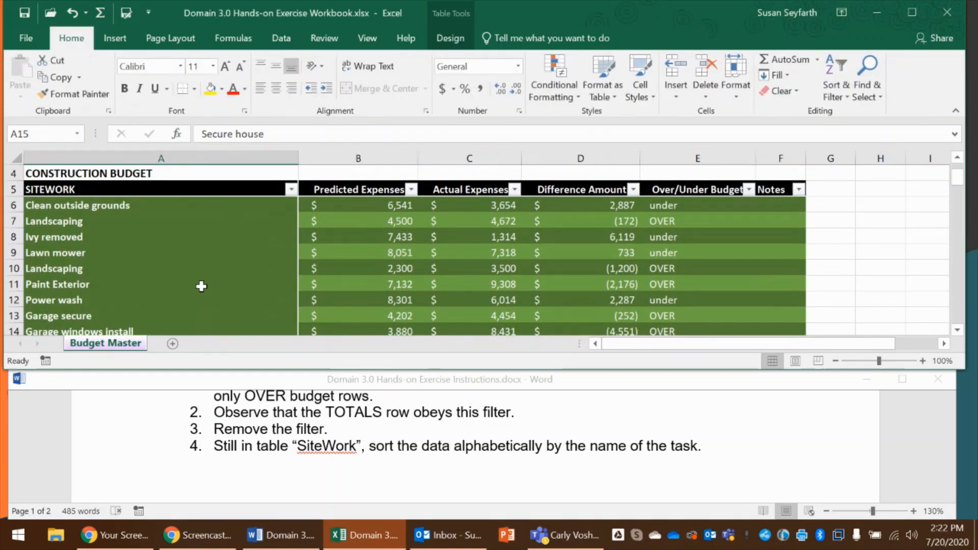
{"action": "left_click", "coordinate": [205, 266]}
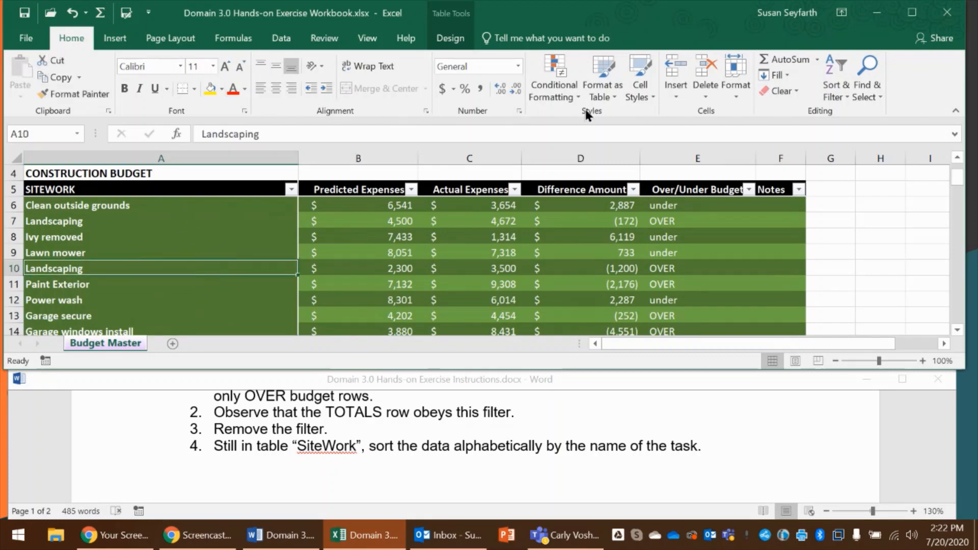
{"action": "left_click", "coordinate": [843, 96]}
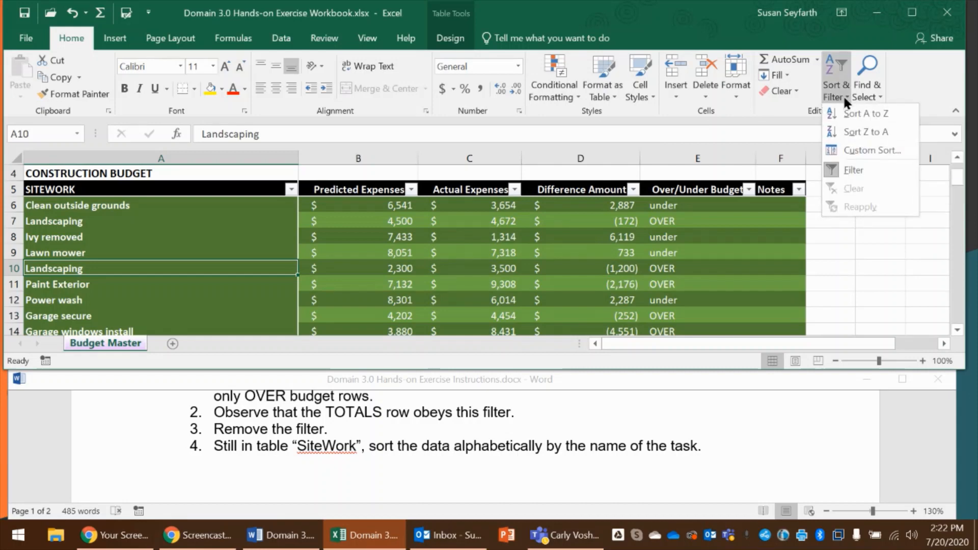
{"action": "left_click", "coordinate": [860, 152]}
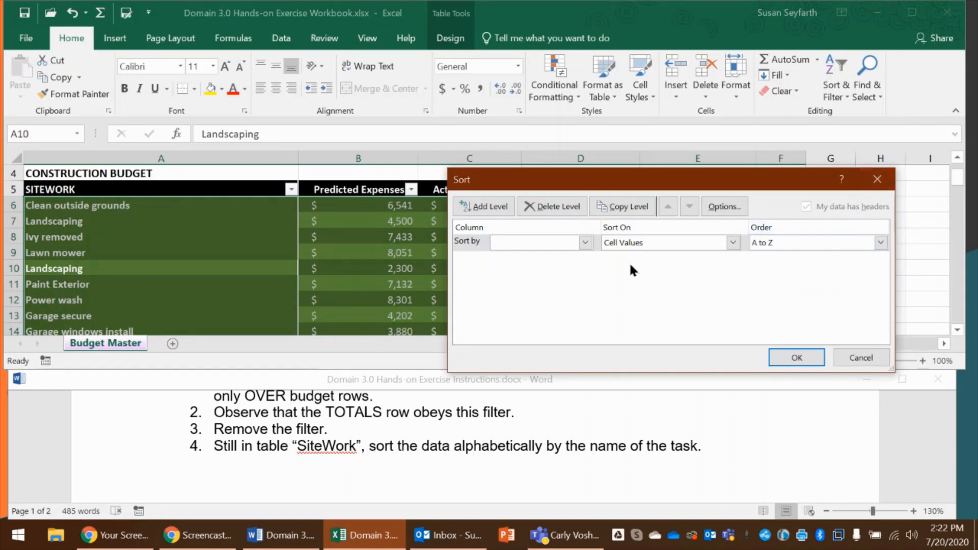
{"action": "left_click", "coordinate": [586, 243]}
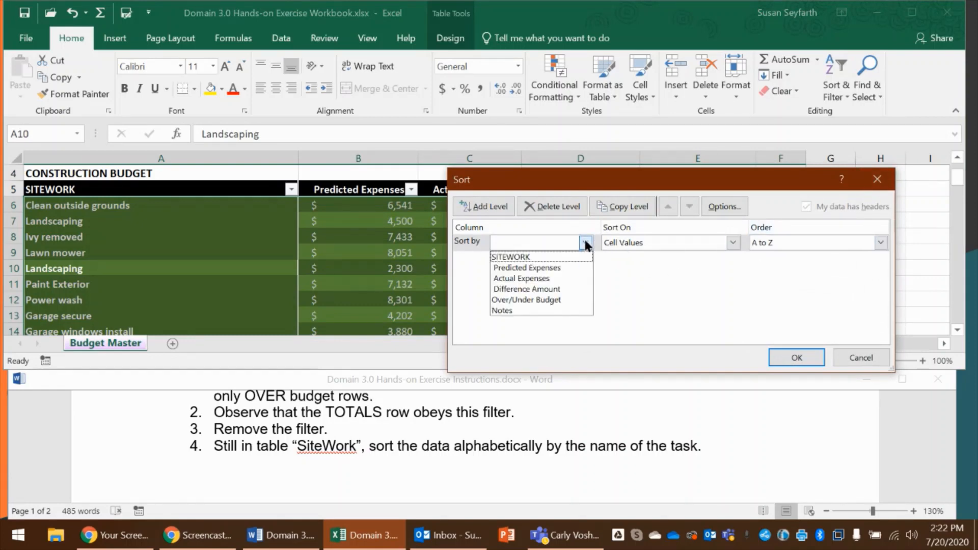
{"action": "left_click", "coordinate": [542, 257]}
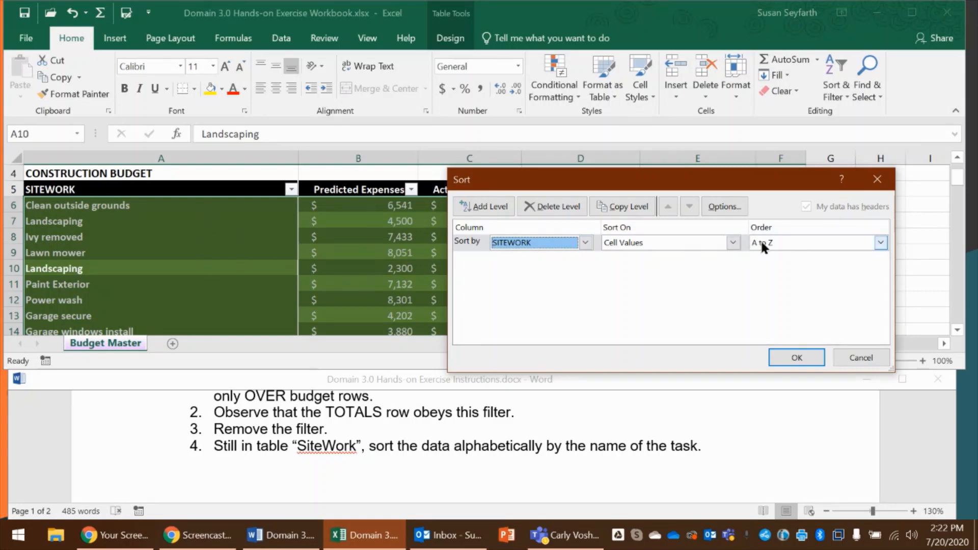
{"action": "left_click", "coordinate": [797, 358]}
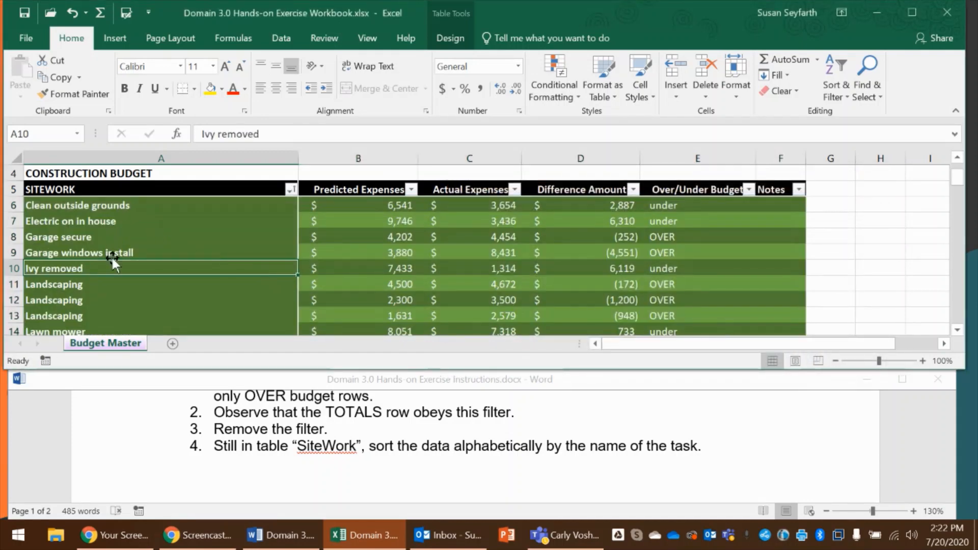
Add a second sort level to the SiteWork table by Actual Expenses, on cell values from Smallest to Largest
{"action": "scroll", "coordinate": [112, 275], "scroll_direction": "down", "scroll_amount": 3}
{"action": "scroll", "coordinate": [113, 297], "scroll_direction": "up", "scroll_amount": 2}
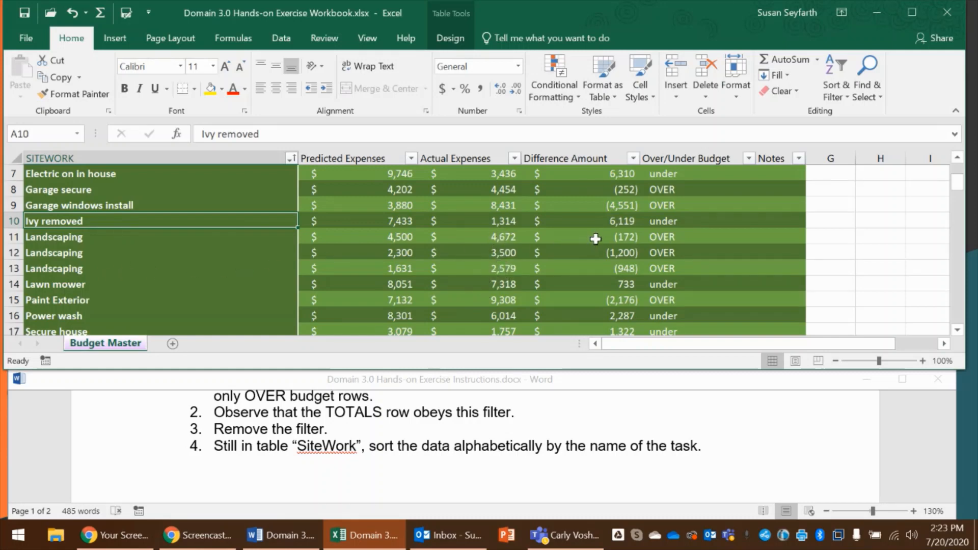
{"action": "left_click", "coordinate": [836, 94]}
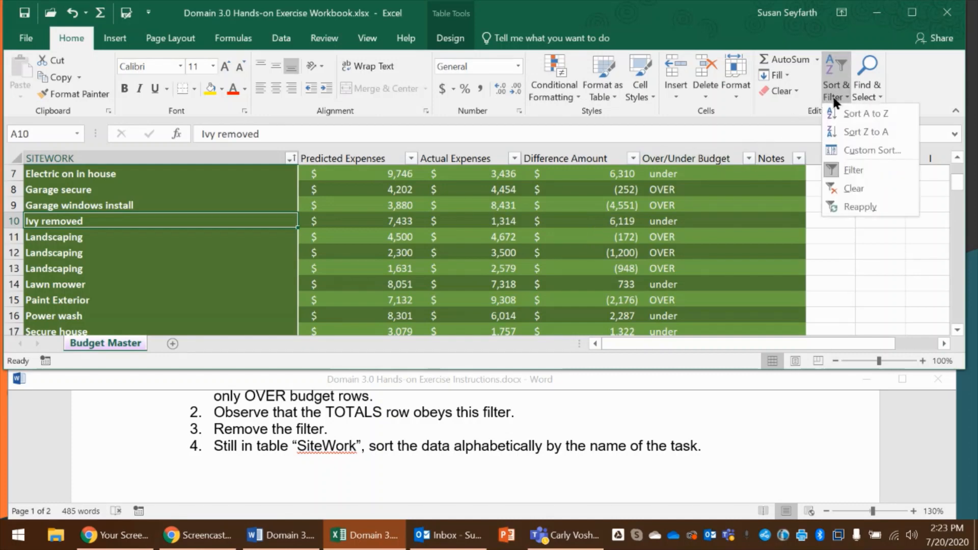
{"action": "left_click", "coordinate": [846, 150]}
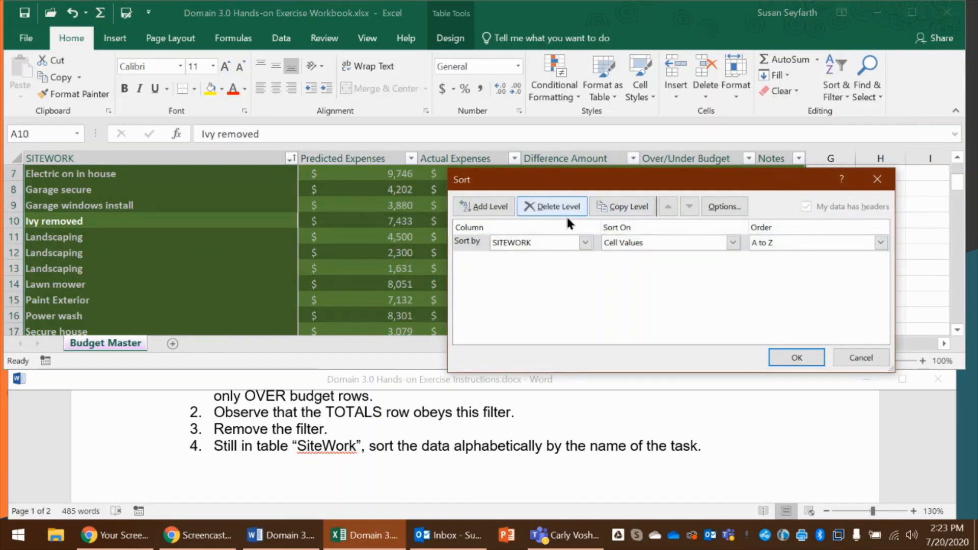
{"action": "left_click", "coordinate": [480, 207]}
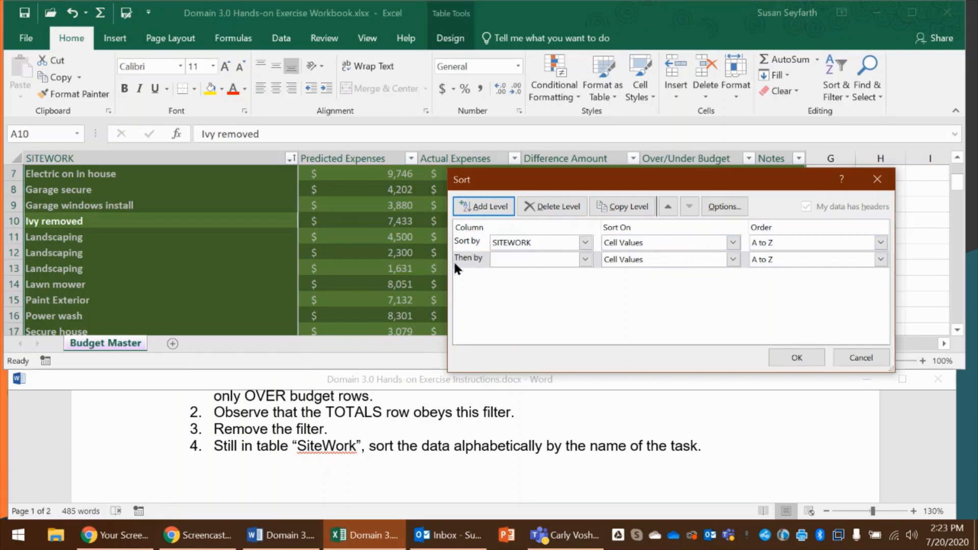
{"action": "left_click", "coordinate": [585, 258]}
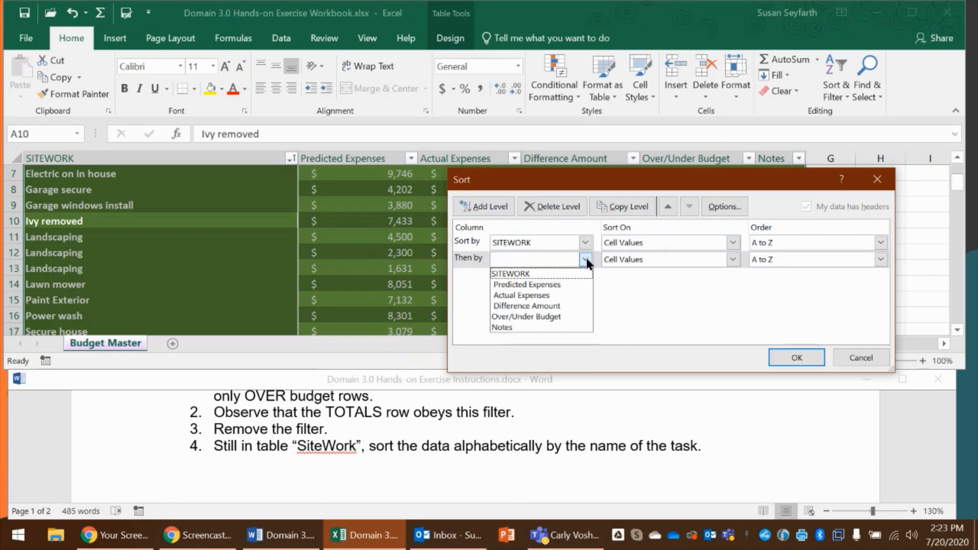
{"action": "left_click", "coordinate": [554, 297]}
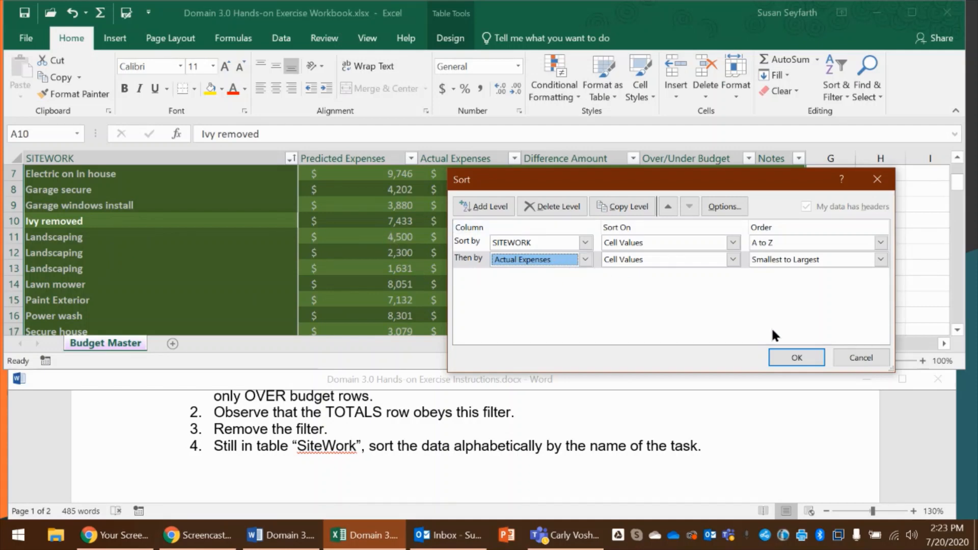
{"action": "left_click", "coordinate": [791, 357]}
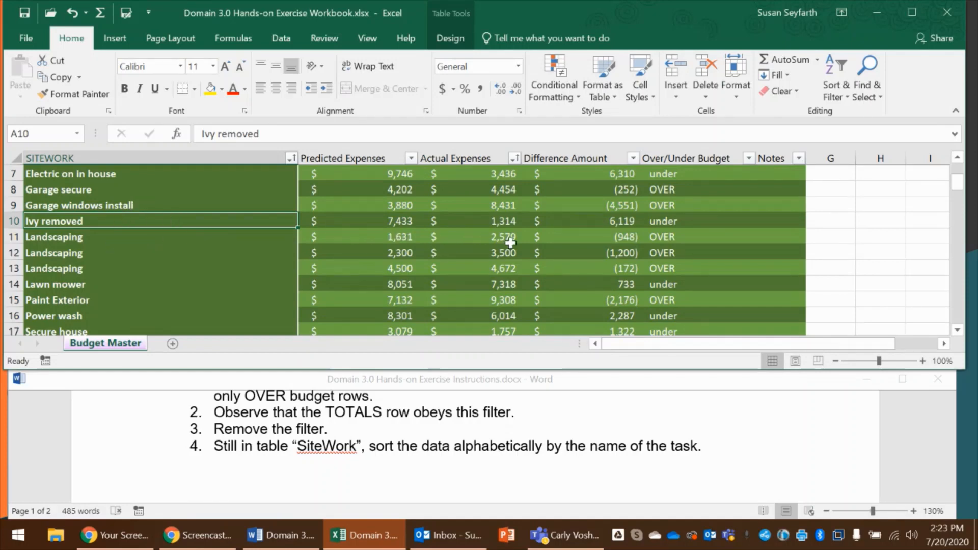
Check the Actual Expenses order of the Landscaping rows in C11:C13 against the remaining exercise instructions
{"action": "left_click", "coordinate": [519, 237]}
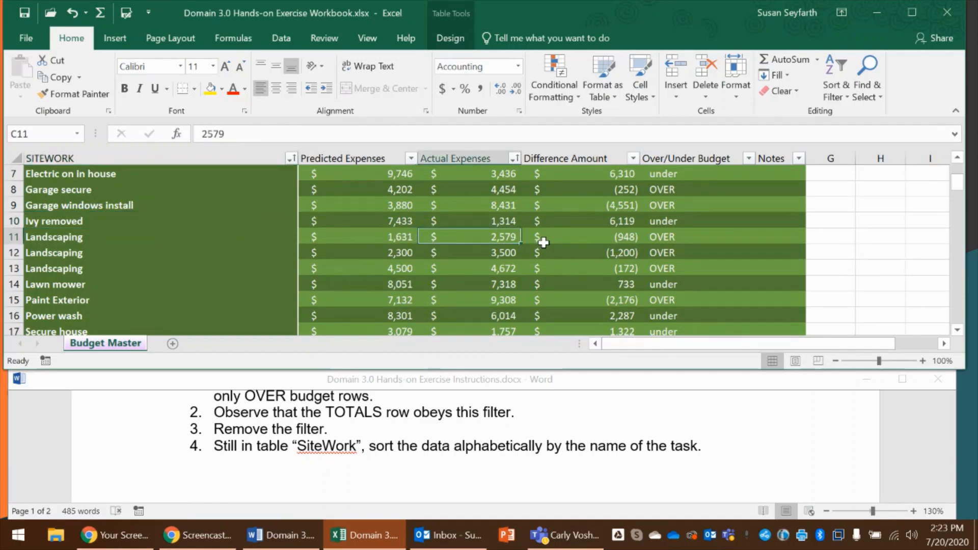
{"action": "left_click", "coordinate": [510, 256]}
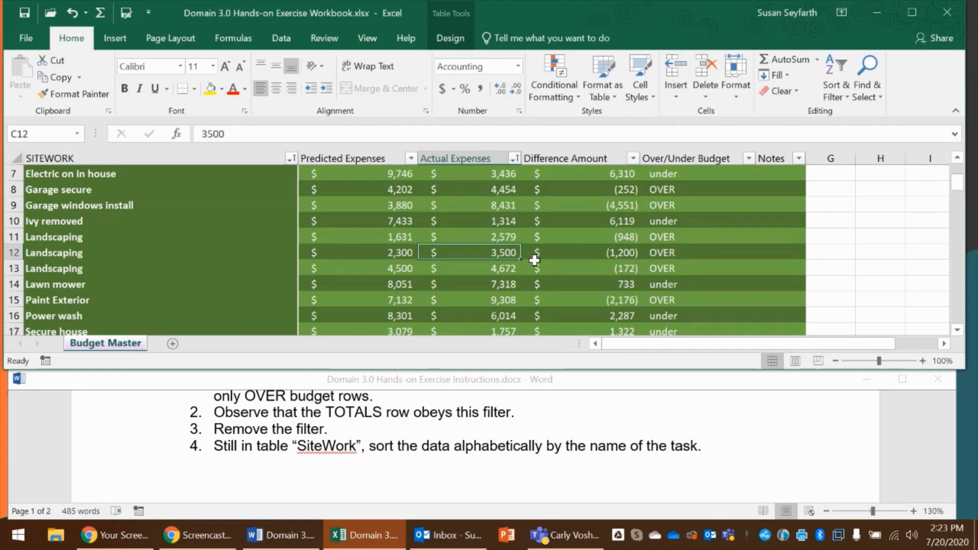
{"action": "left_click", "coordinate": [507, 270]}
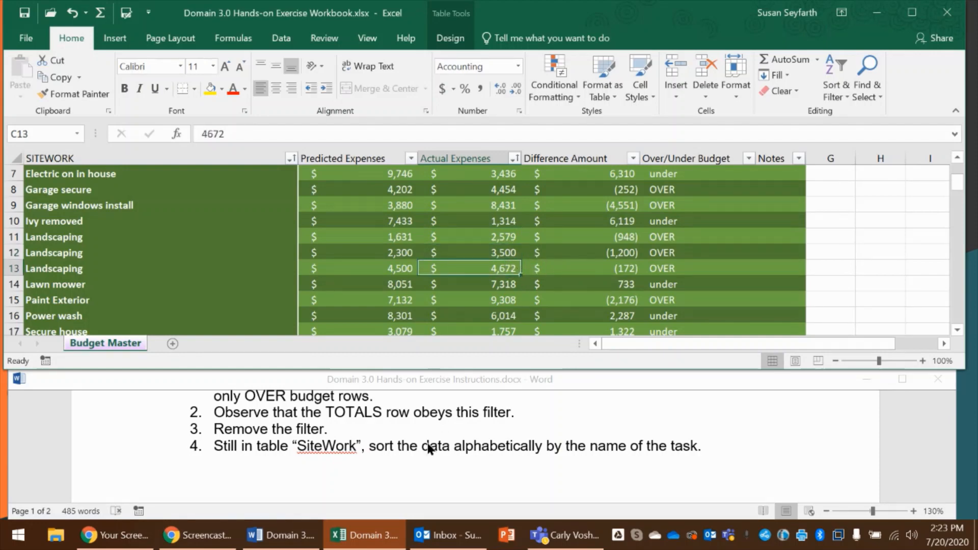
{"action": "scroll", "coordinate": [428, 443], "scroll_direction": "down", "scroll_amount": 4}
{"action": "scroll", "coordinate": [437, 448], "scroll_direction": "down", "scroll_amount": 2}
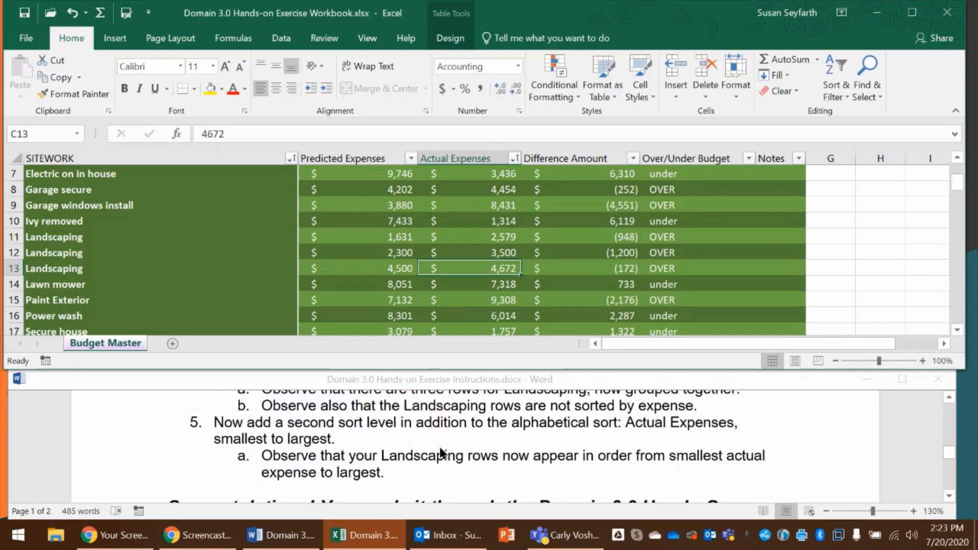
{"action": "scroll", "coordinate": [308, 455], "scroll_direction": "down", "scroll_amount": 3}
{"action": "scroll", "coordinate": [421, 434], "scroll_direction": "up", "scroll_amount": 1}
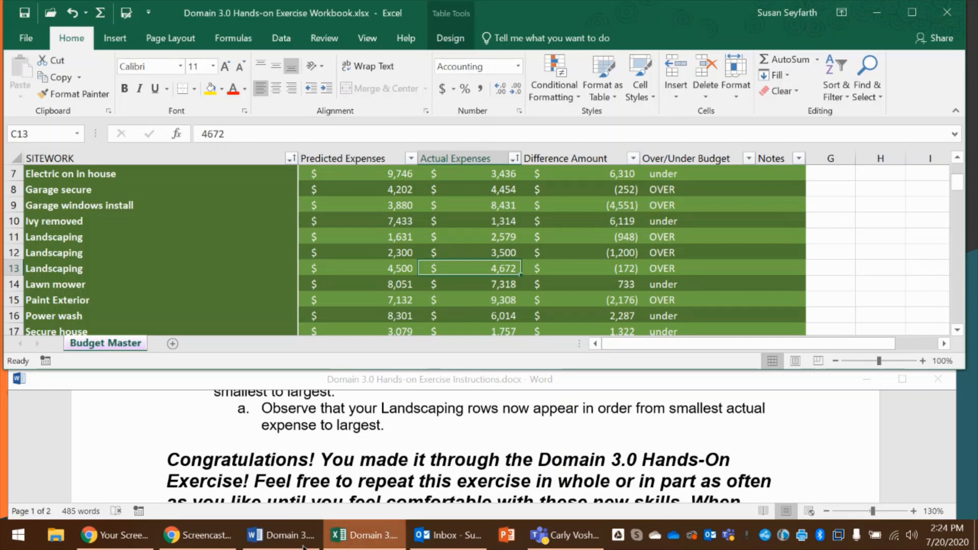
{"action": "left_click", "coordinate": [229, 540]}
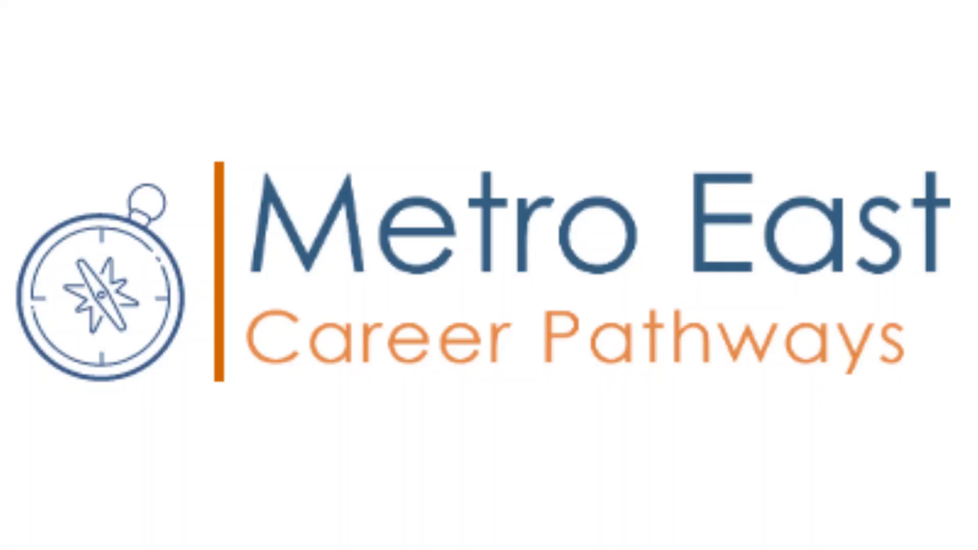